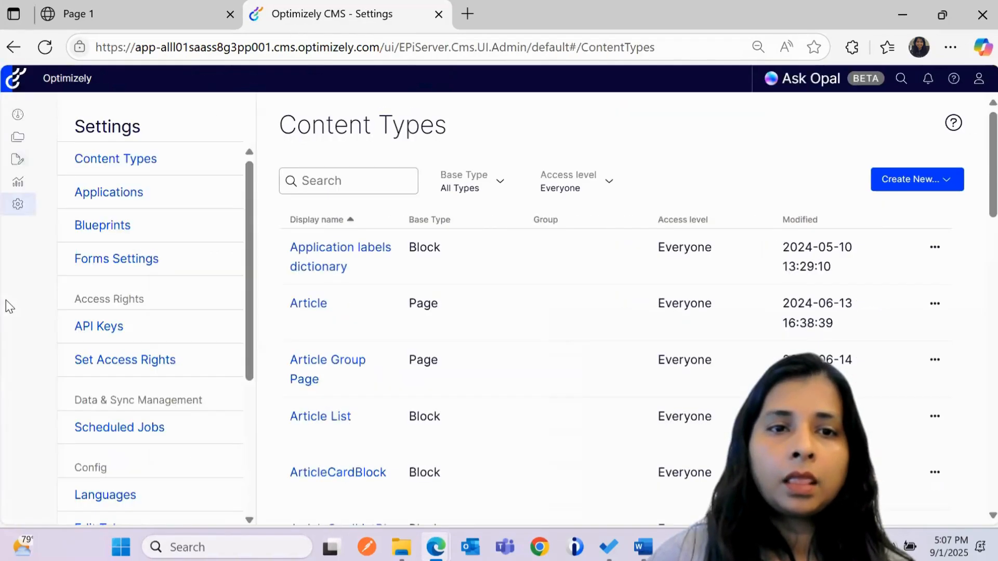
Step: Create a new block type named YTHeroBanner with the display name Hero Banner
left_click(949, 178)
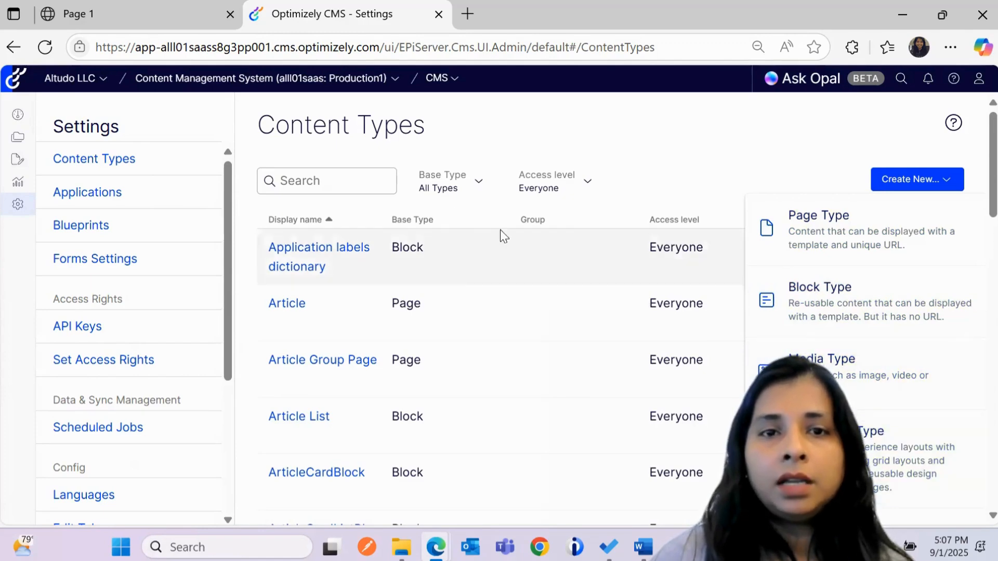
left_click_drag(260, 125, 482, 133)
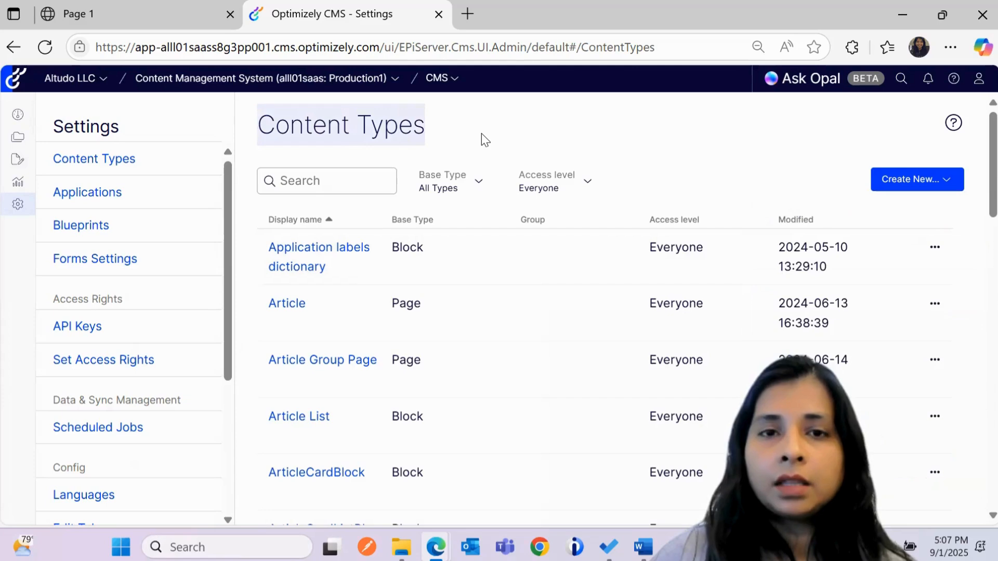
left_click(898, 182)
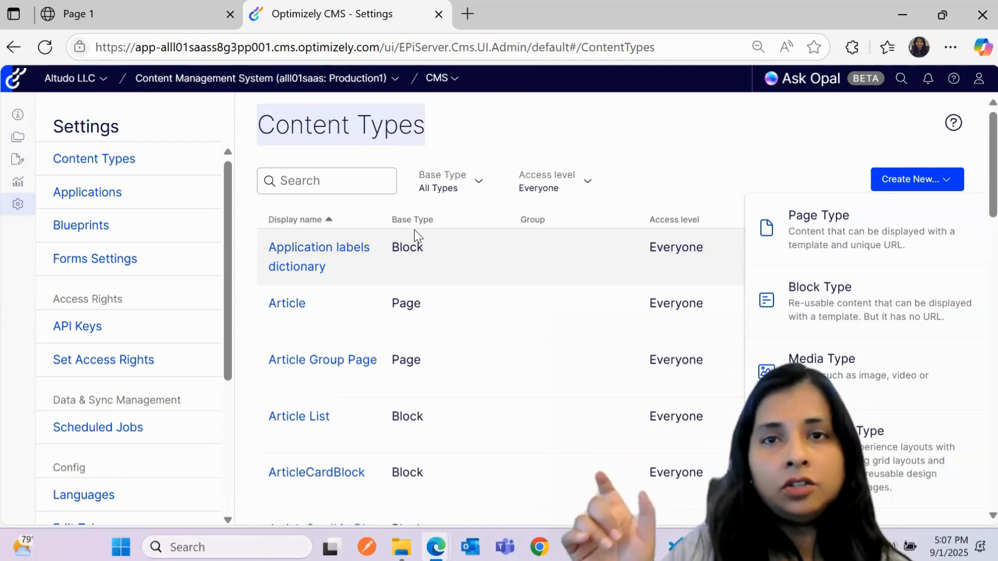
left_click(806, 309)
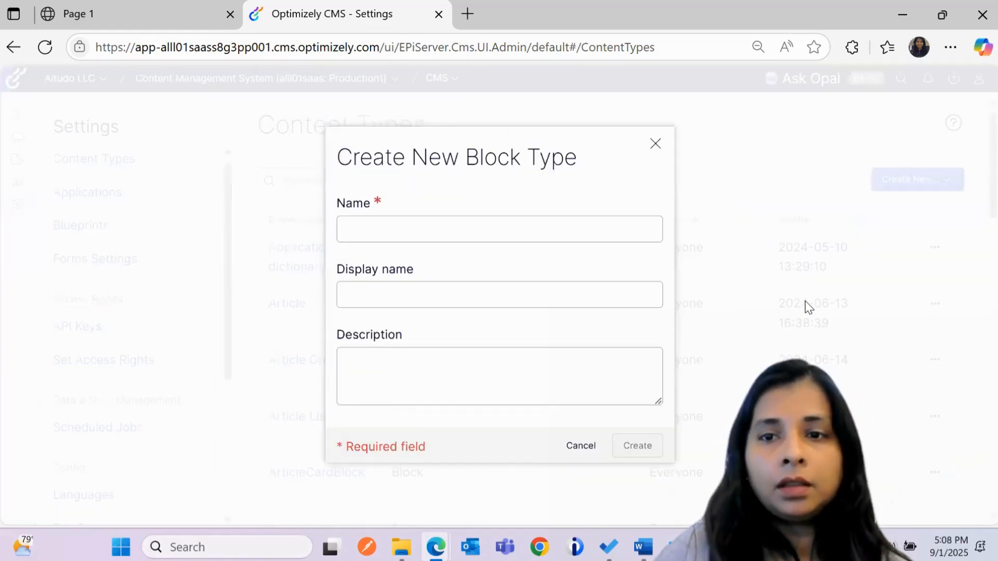
left_click(383, 228)
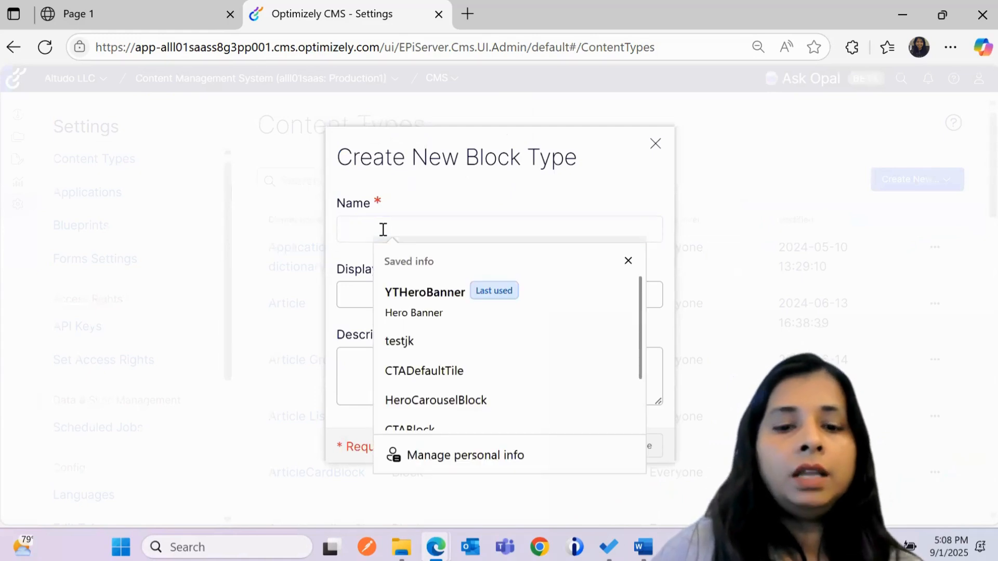
type("YT")
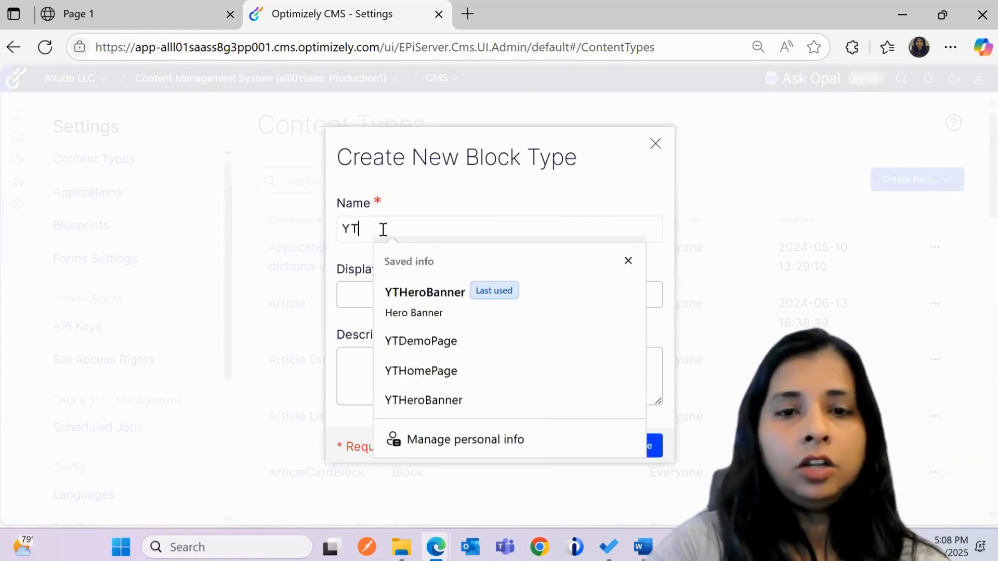
left_click(403, 310)
left_click(350, 288)
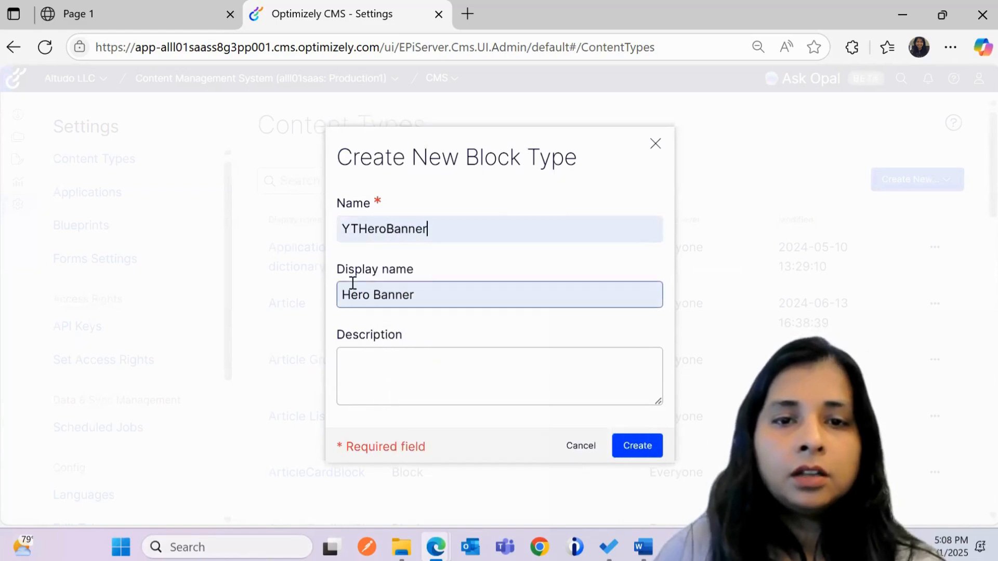
left_click_drag(342, 299, 452, 305)
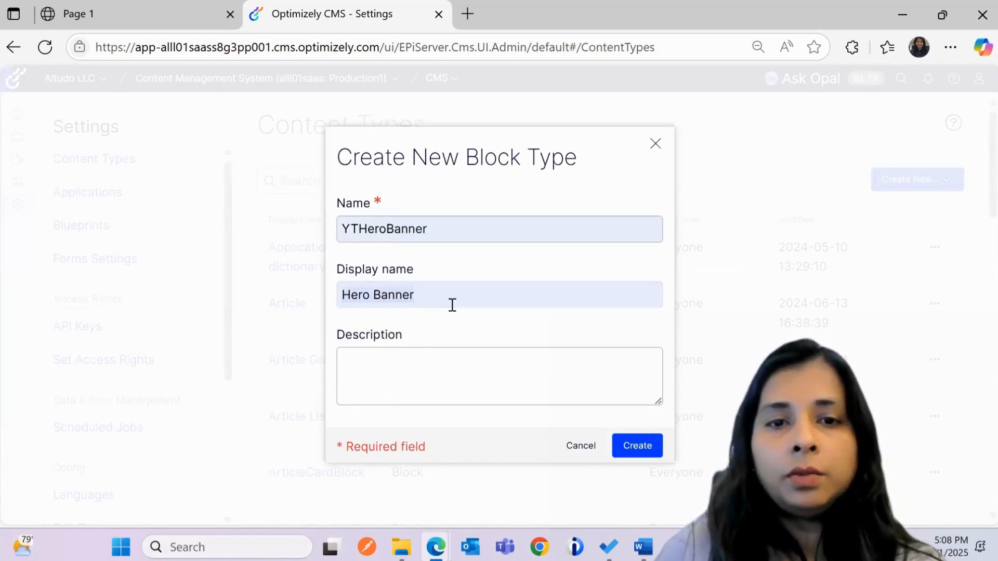
left_click(378, 371)
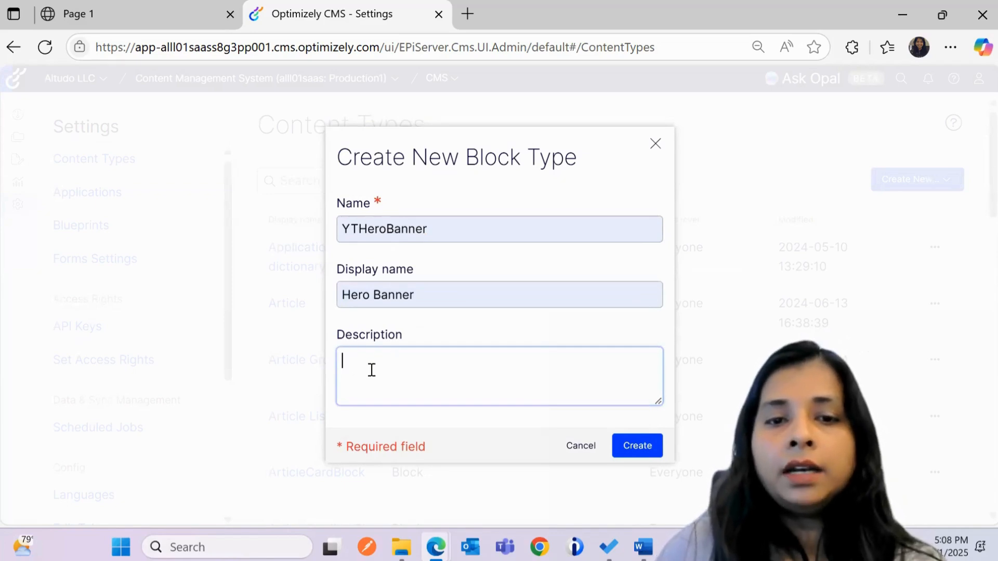
left_click(633, 452)
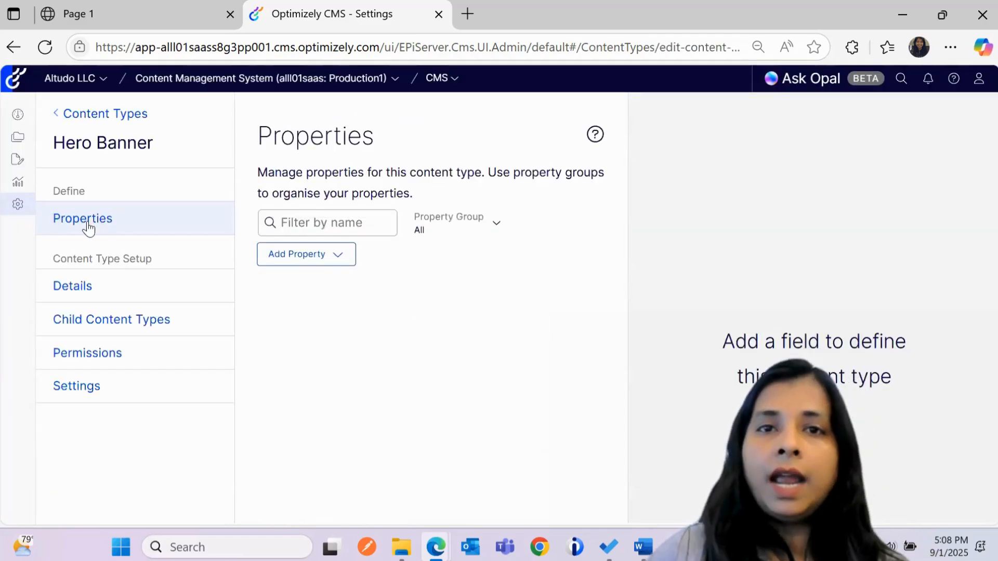
Step: Add a text property named YTTitle to the Hero Banner block, using the String (<= 255) text type
left_click(287, 257)
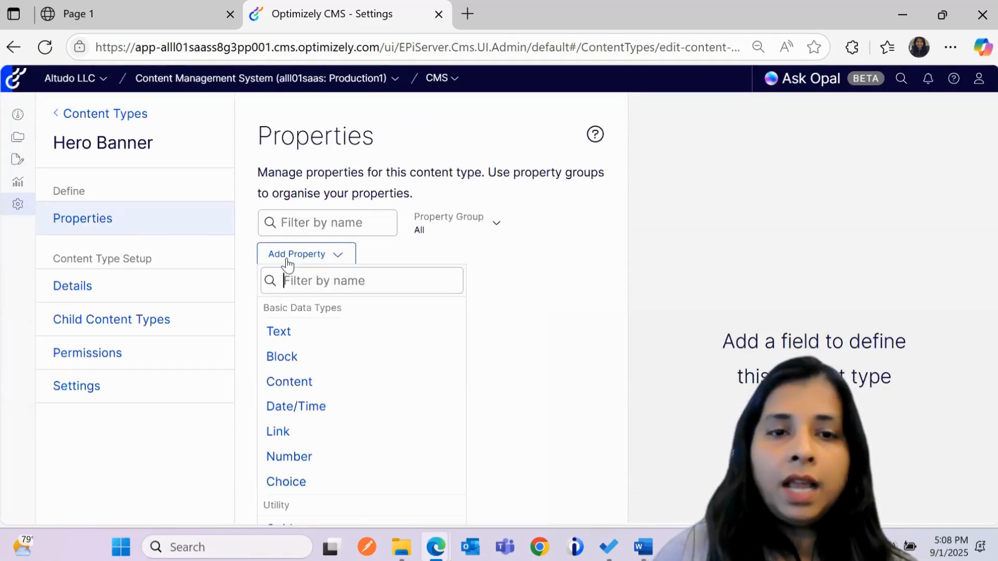
left_click(291, 329)
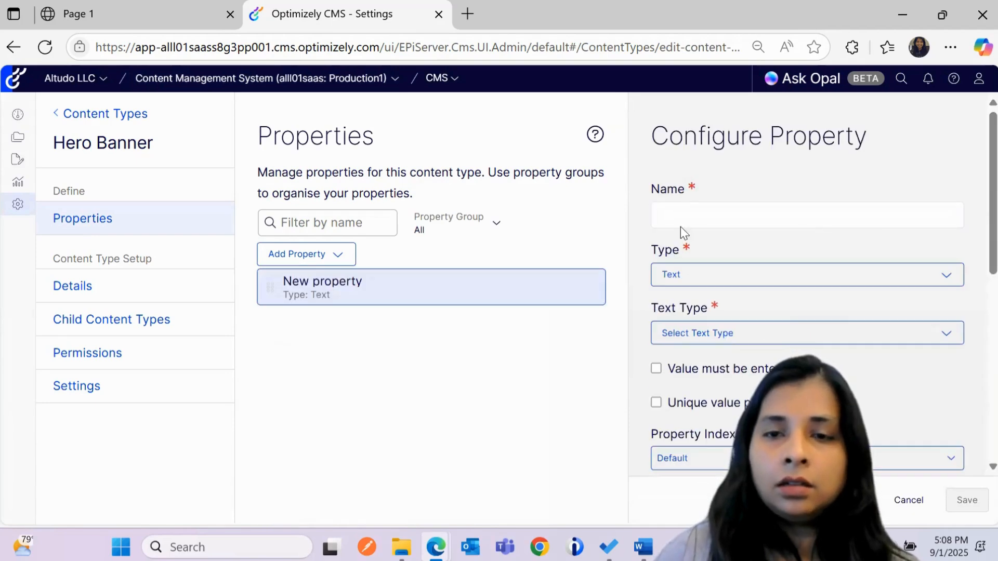
type("YTTitle")
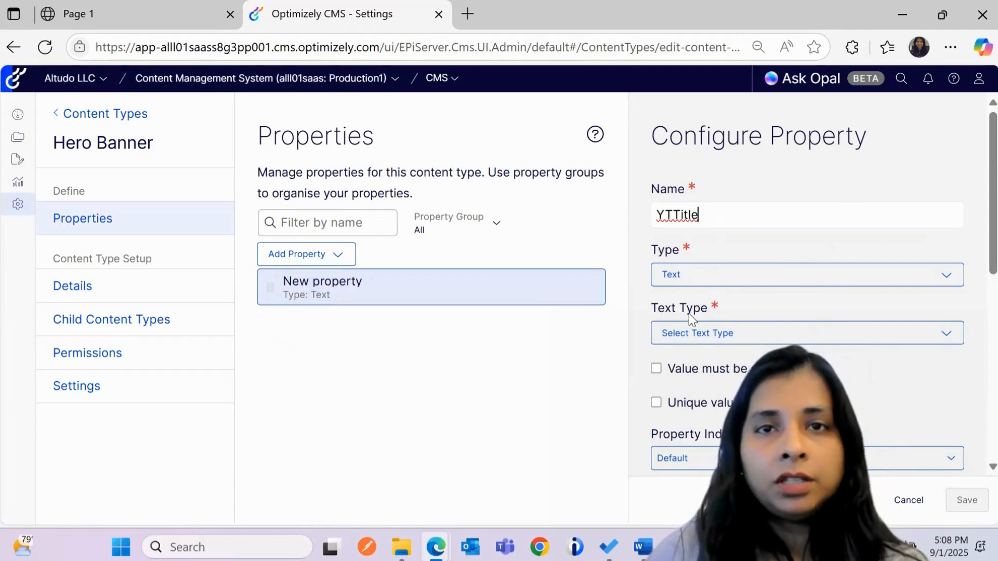
left_click(700, 343)
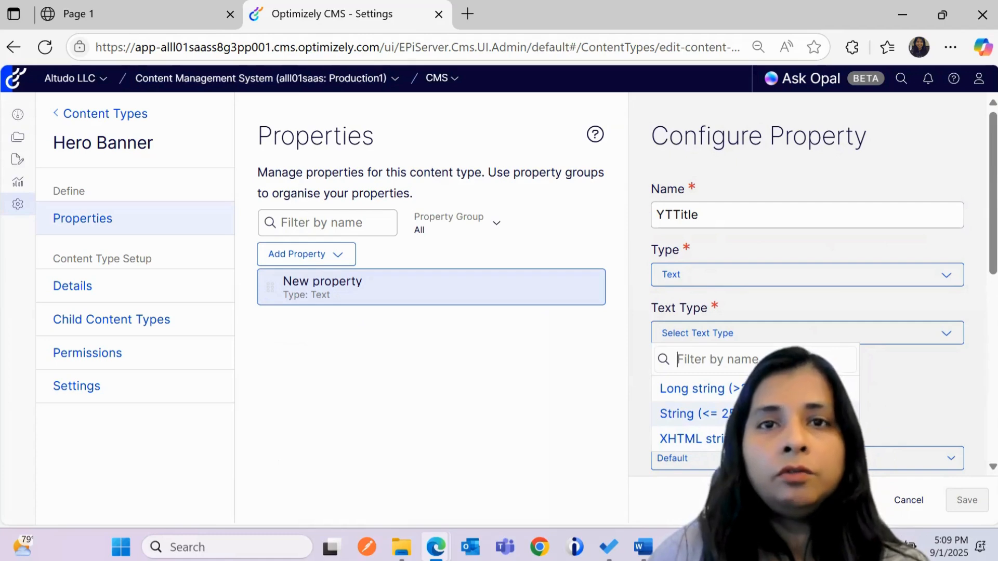
left_click(696, 413)
Step: Examine the YTTitle property's validation, required value, list, indexing type and default value options
scroll(664, 303, "down", 2)
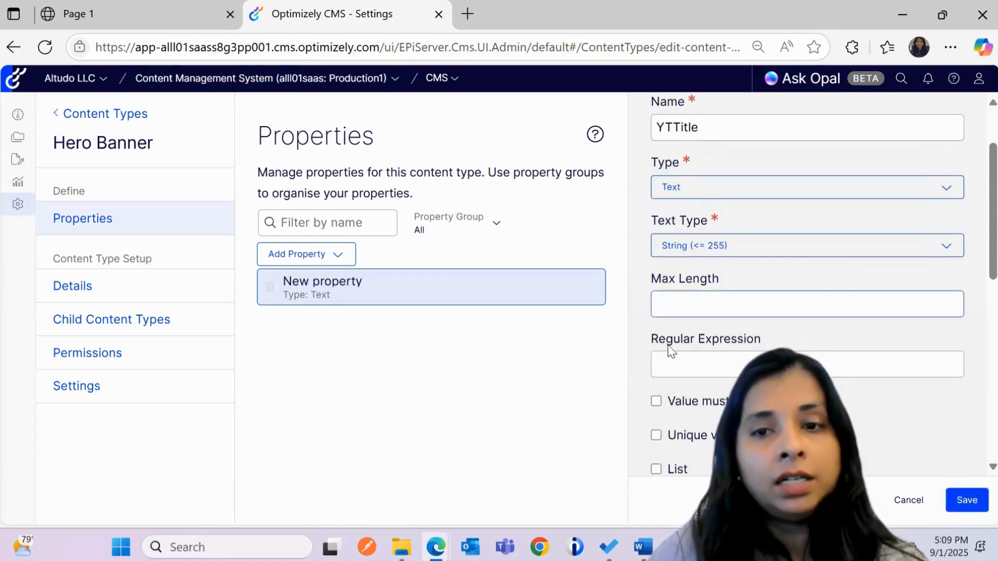
left_click_drag(761, 342, 763, 342)
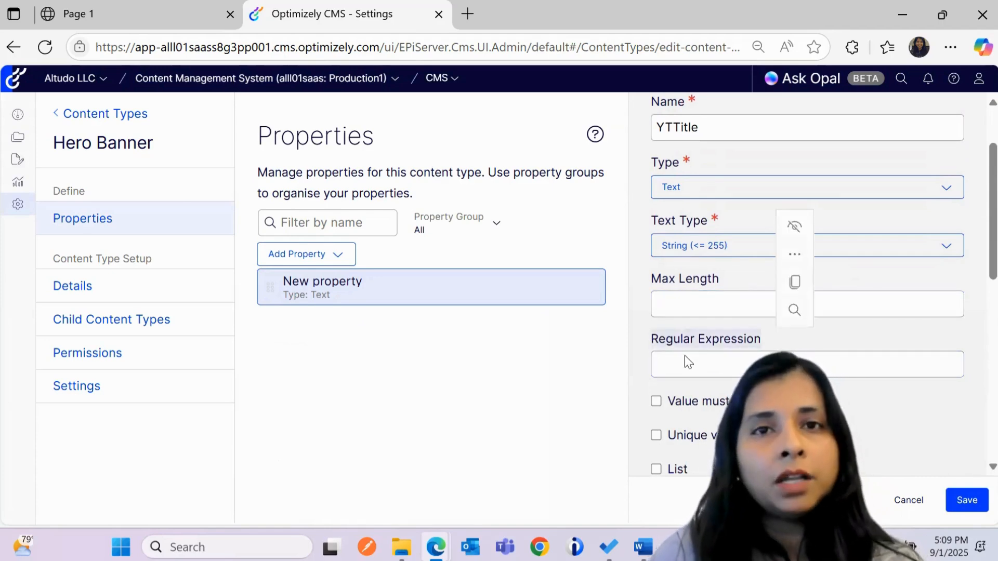
scroll(685, 355, "down", 2)
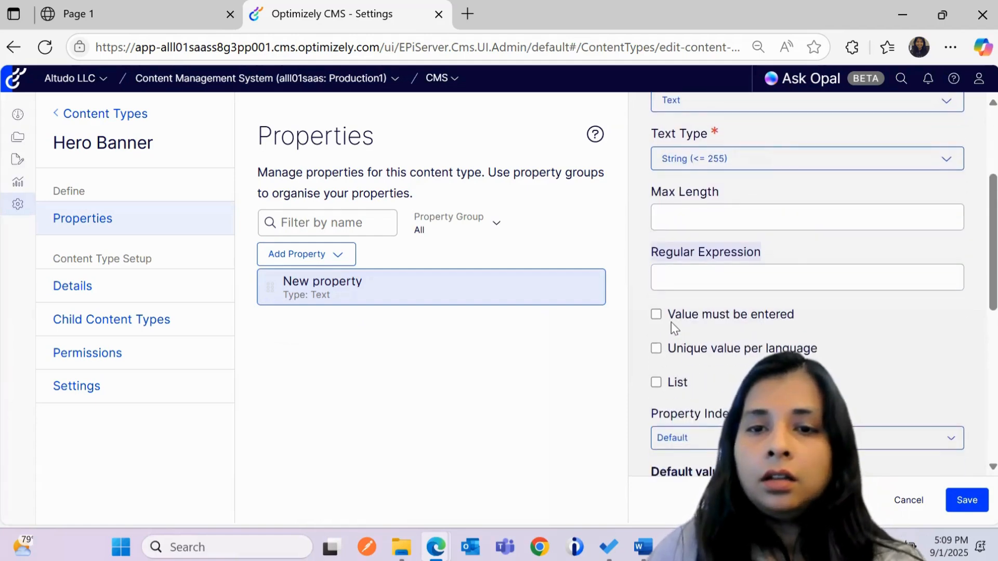
left_click_drag(782, 326, 664, 330)
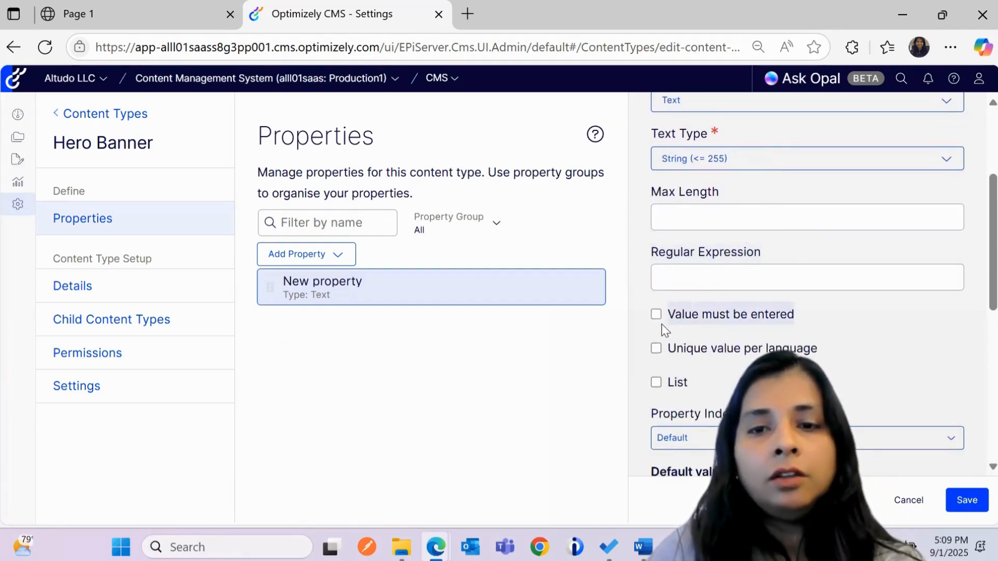
left_click(656, 314)
left_click(656, 314)
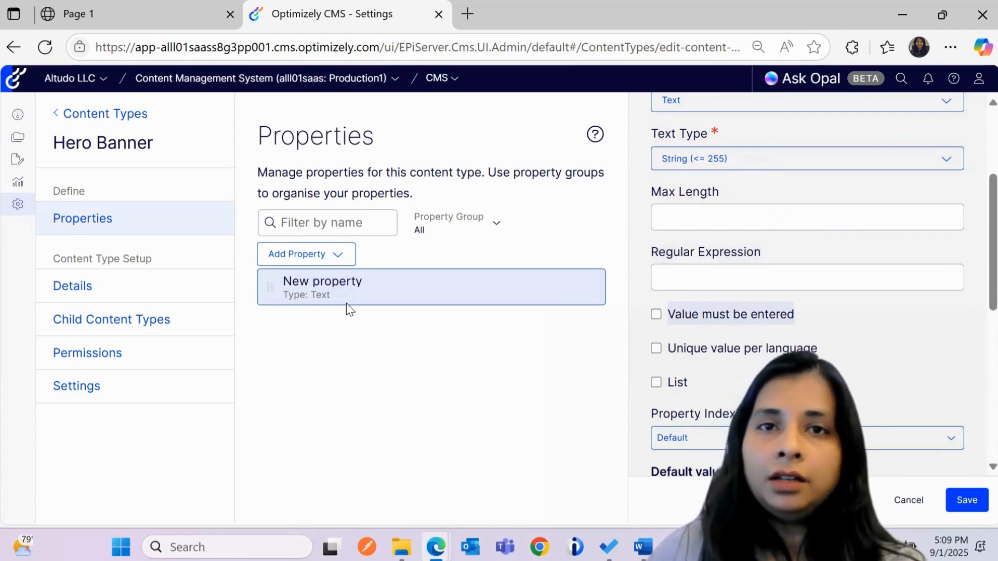
scroll(693, 265, "down", 2)
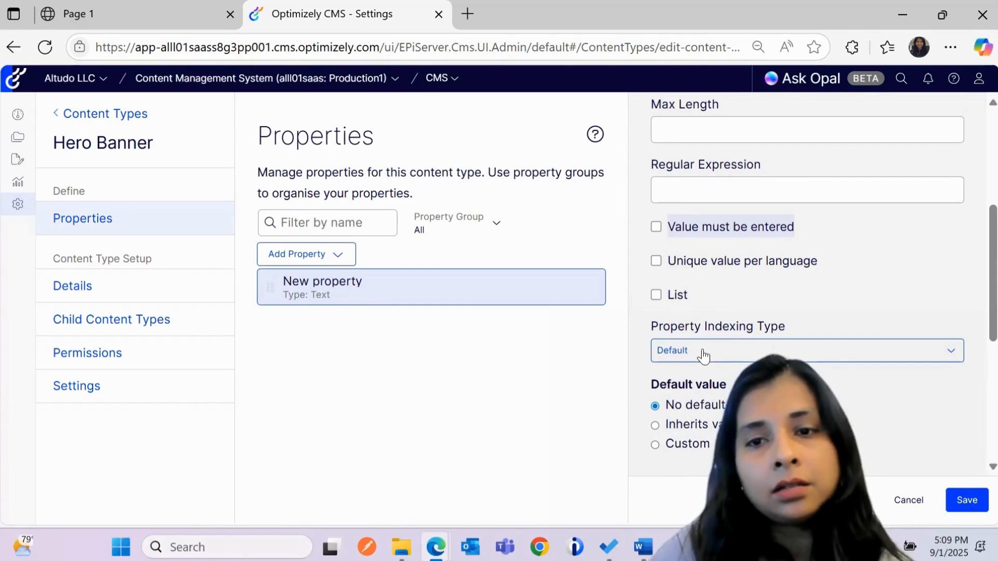
scroll(700, 351, "down", 2)
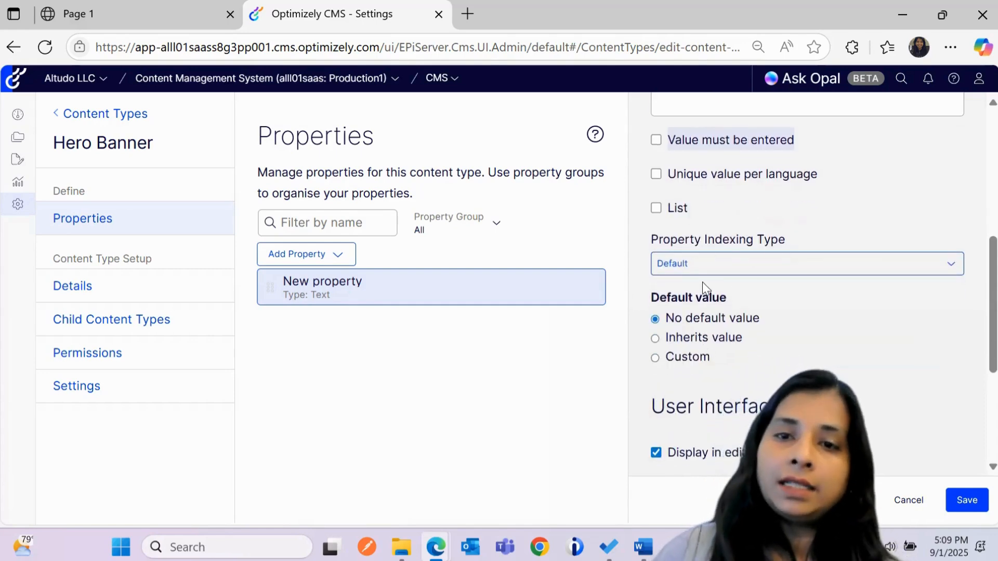
scroll(703, 301, "down", 2)
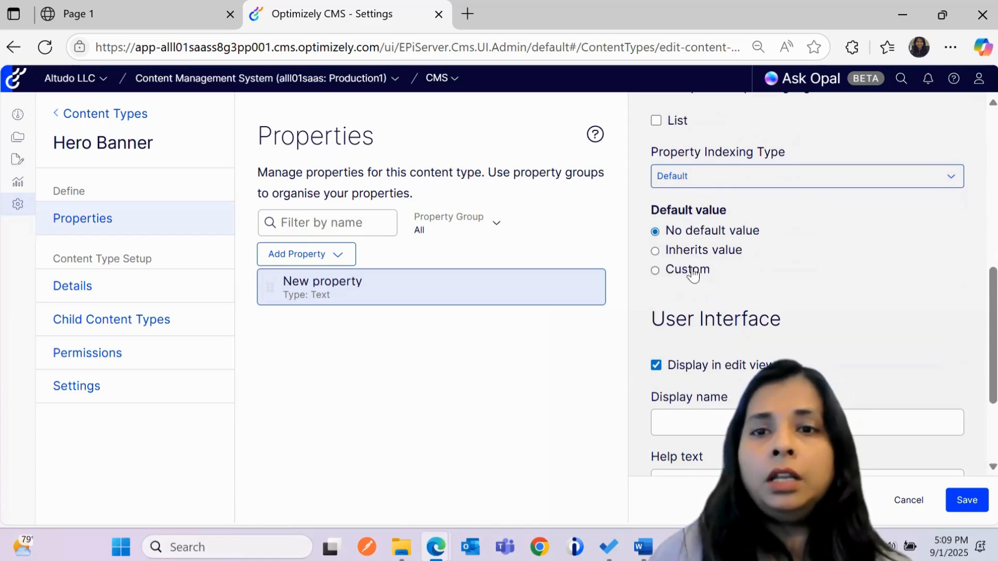
Step: Set the YTTitle property's display name to Title and save the property
scroll(713, 374, "down", 3)
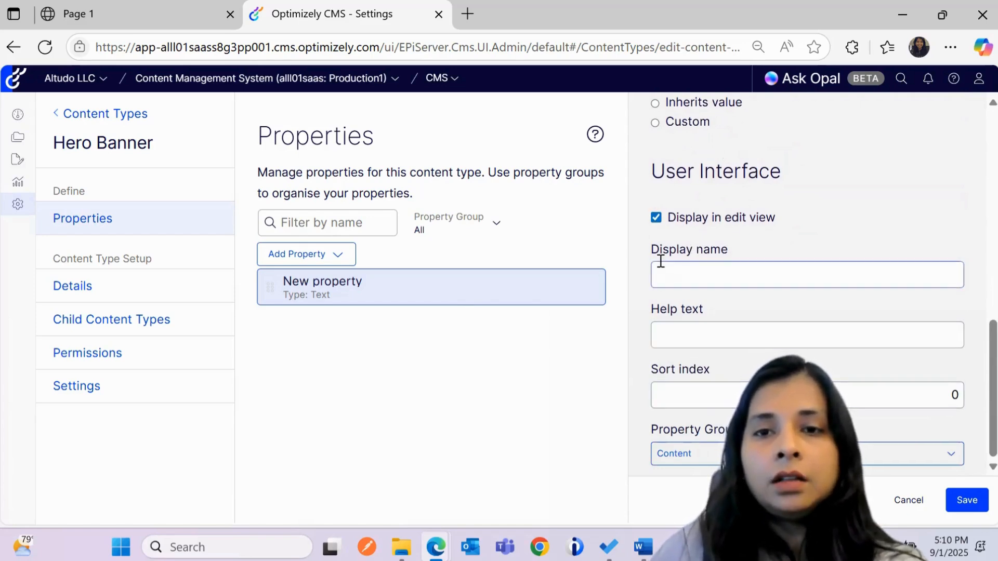
left_click(721, 275)
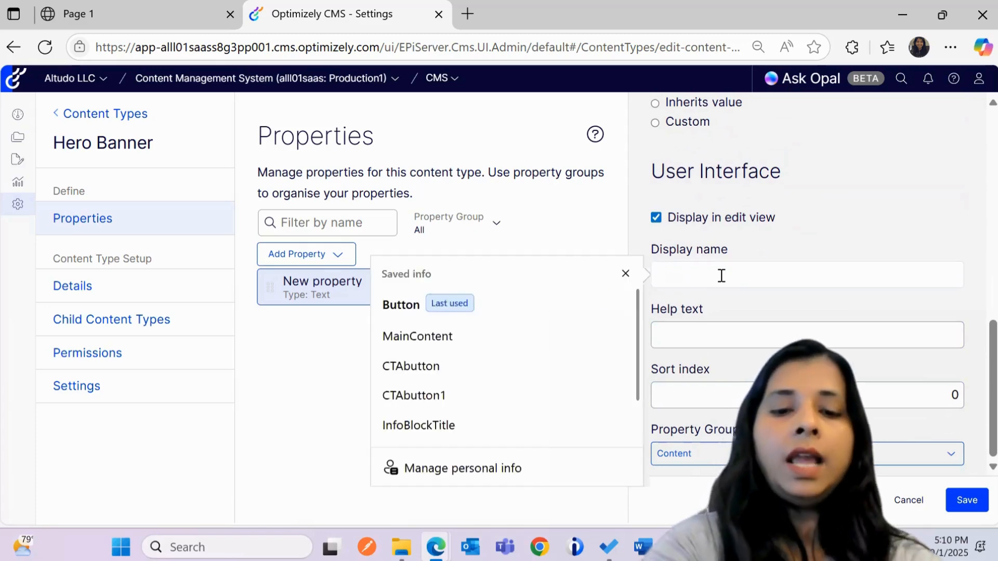
type("Title")
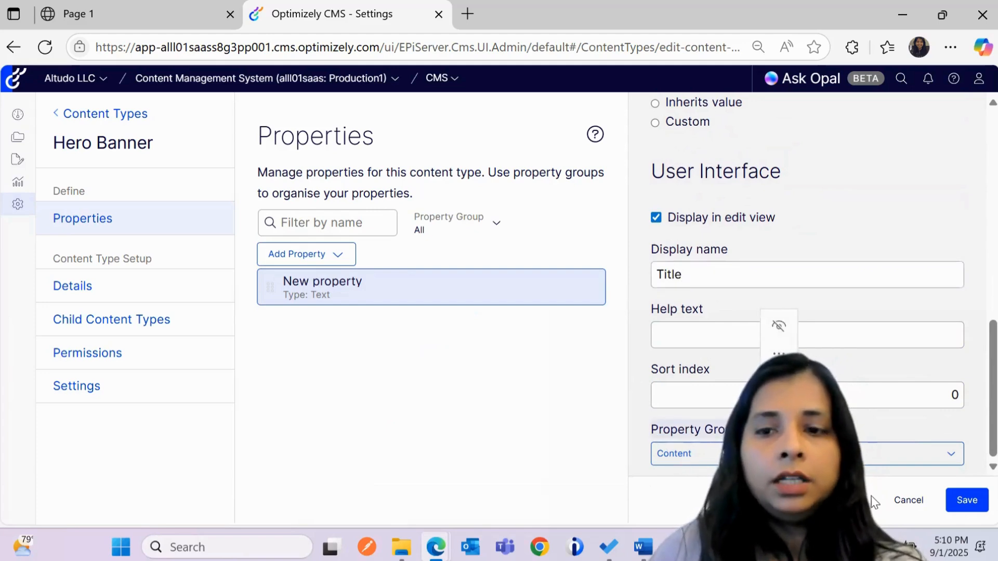
left_click(966, 500)
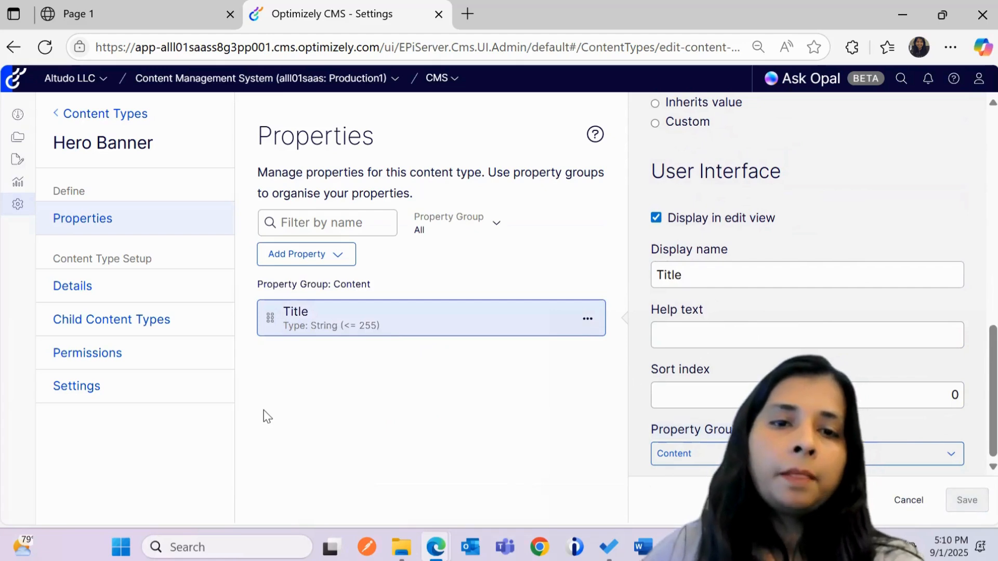
Step: Add another text property named YTDescription to the Hero Banner block, using the Long string (>255) text type
left_click(332, 262)
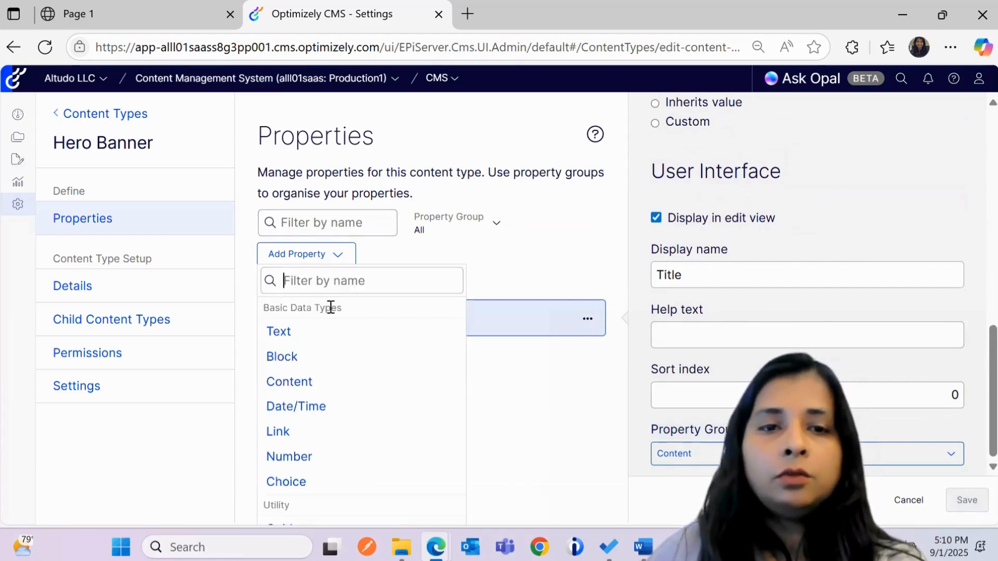
left_click(312, 328)
left_click(700, 213)
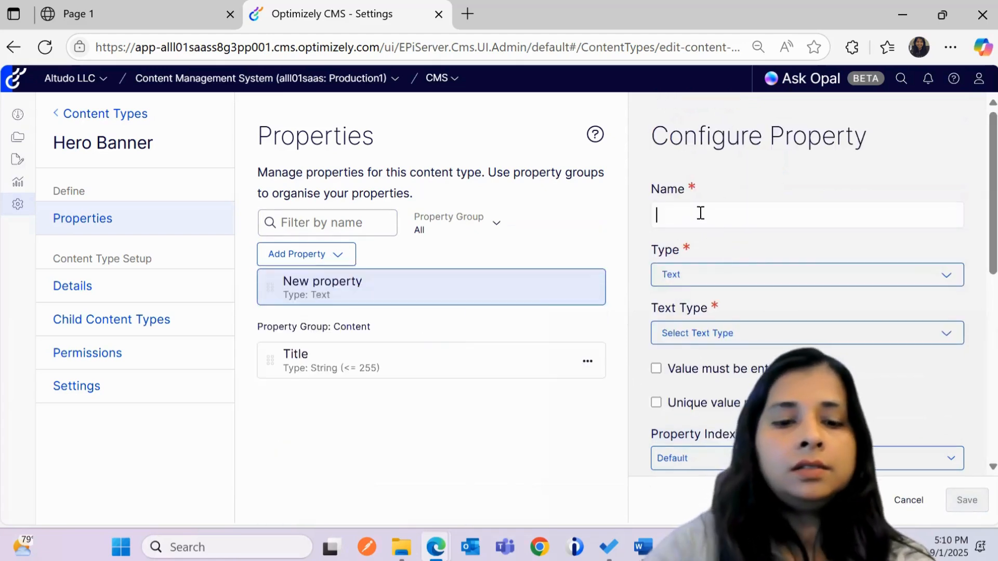
type("Desc")
key("BackSpace")
key("BackSpace")
key("BackSpace")
key("BackSpace")
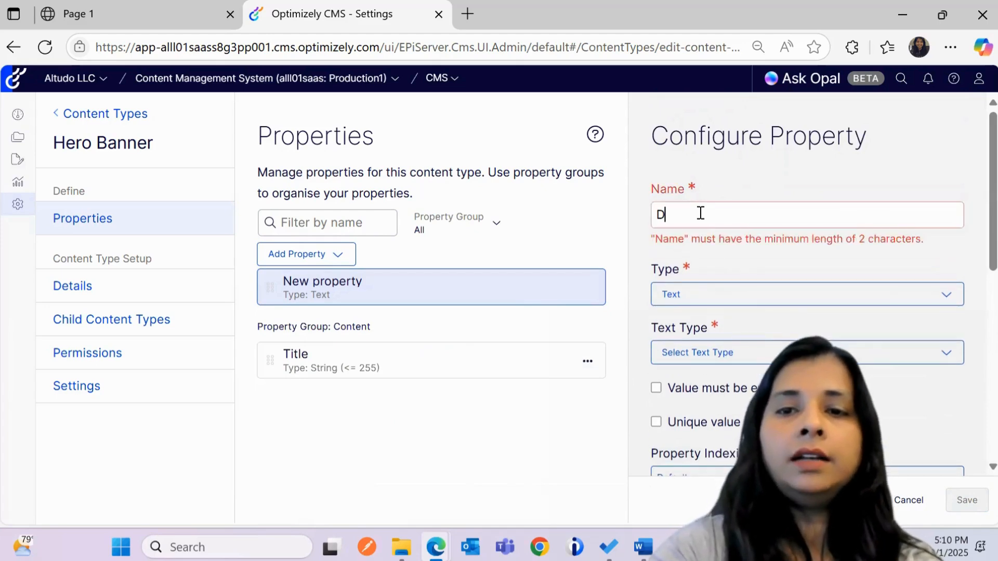
type("YTDe")
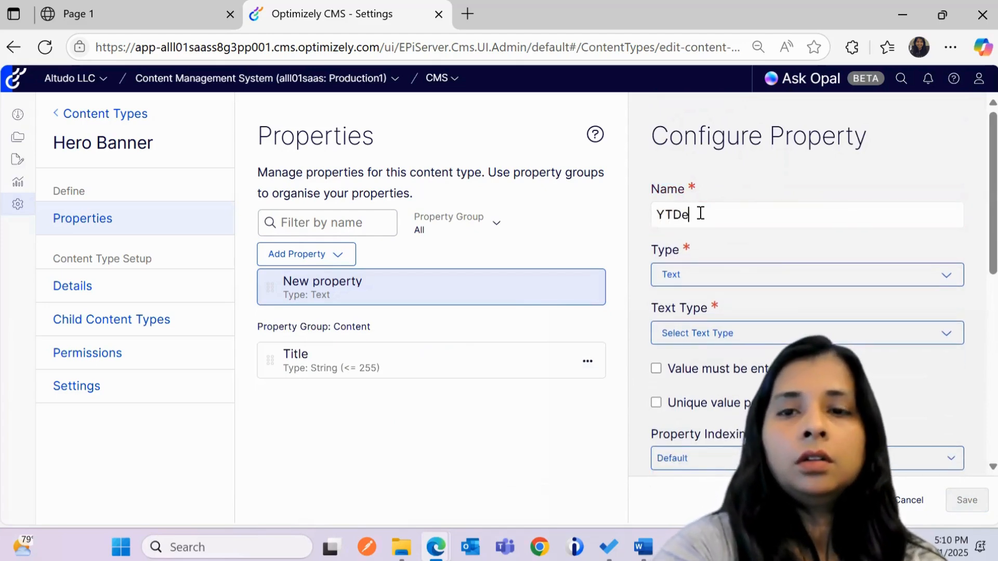
type("scriptopom")
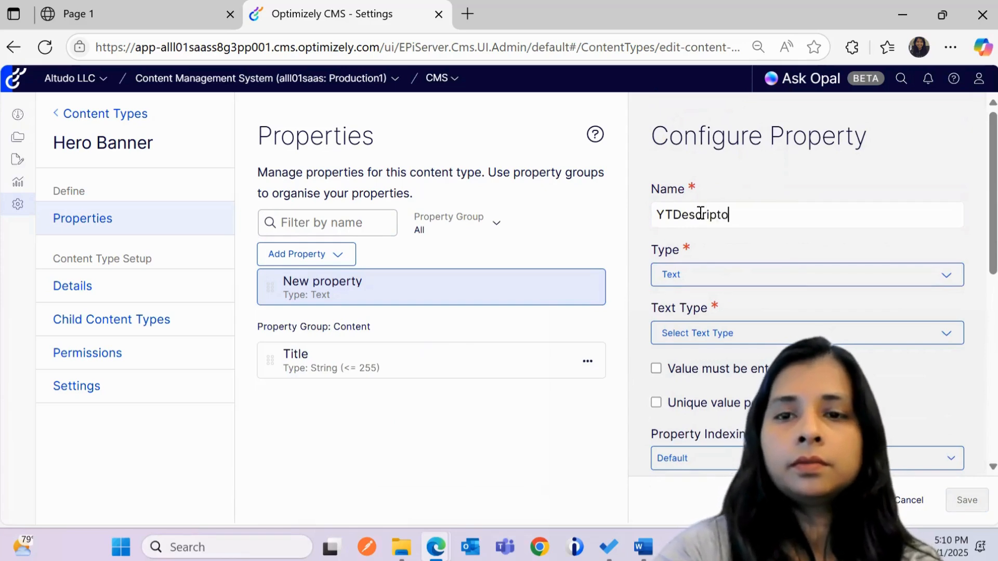
key("BackSpace")
key("BackSpace")
key("BackSpace")
key("BackSpace")
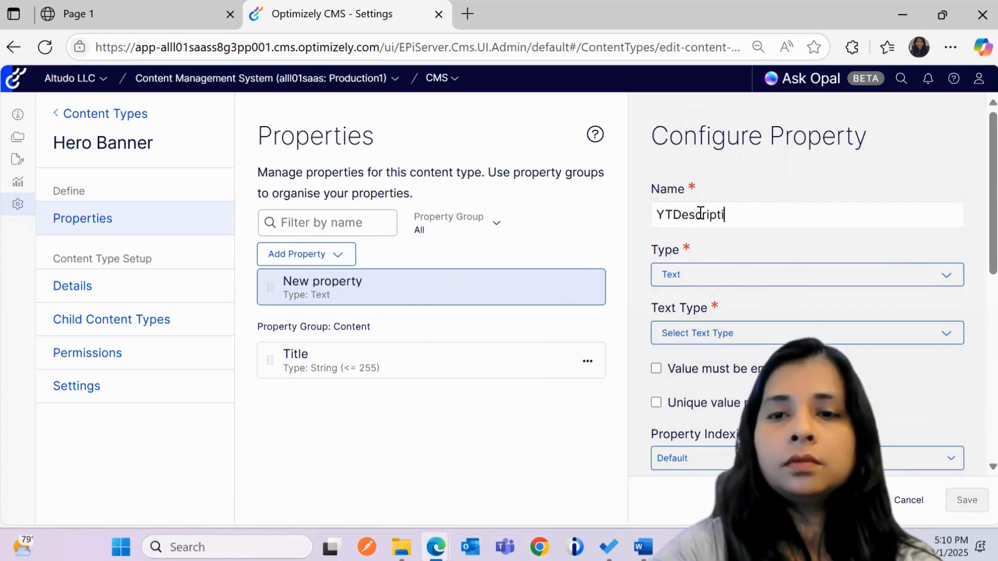
type("ion")
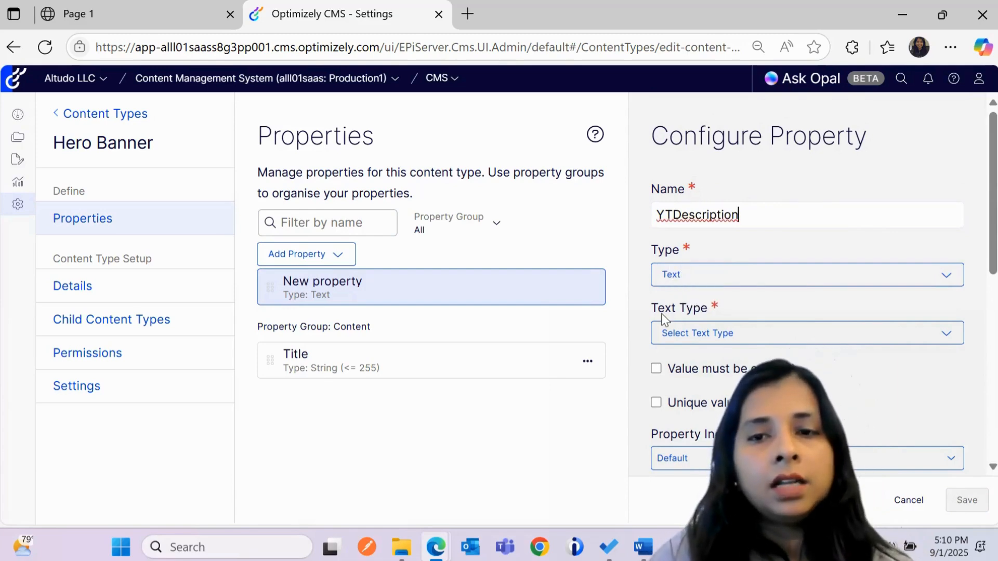
left_click(694, 333)
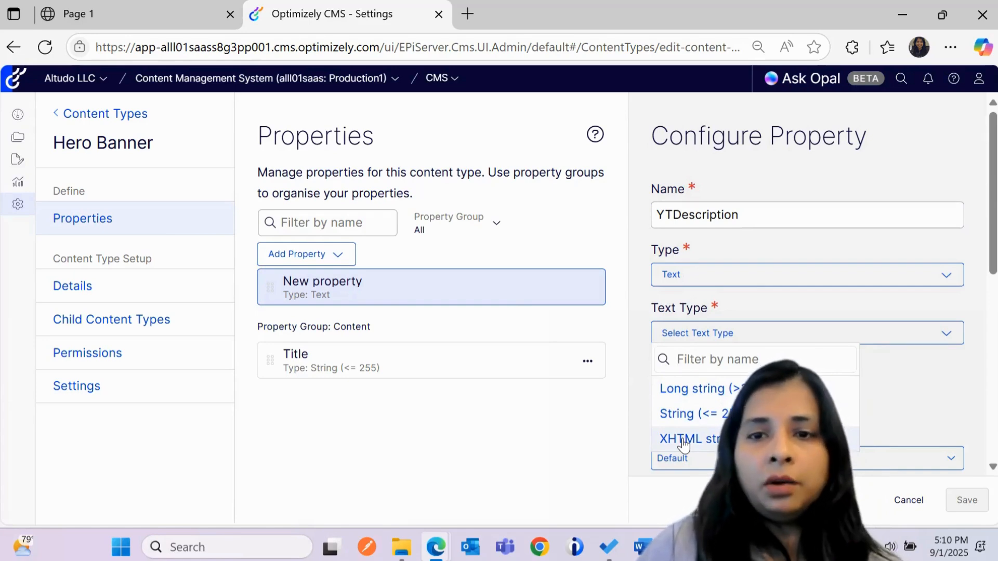
left_click(686, 396)
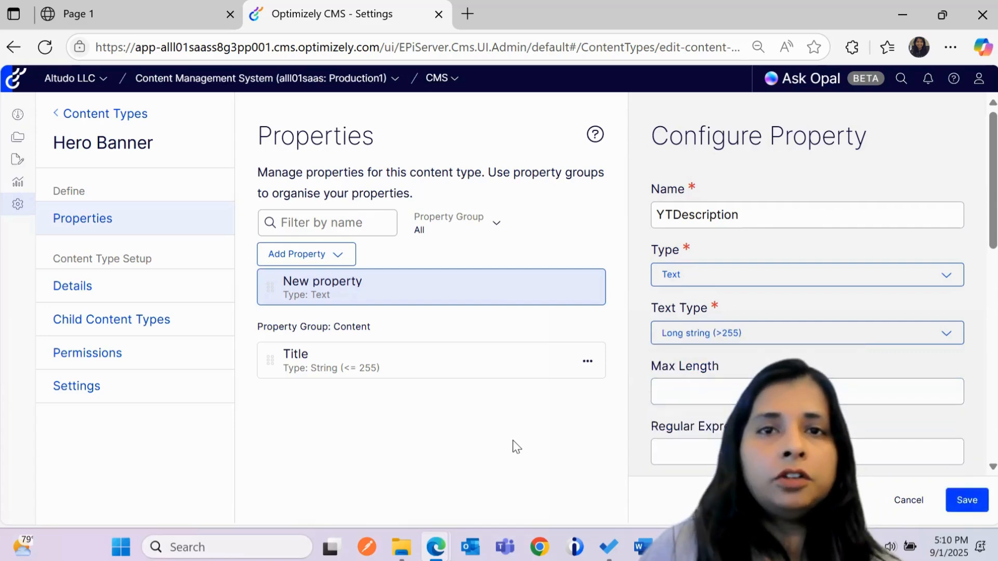
Step: Set the YTDescription property's display name to Description and save the property
scroll(724, 297, "down", 5)
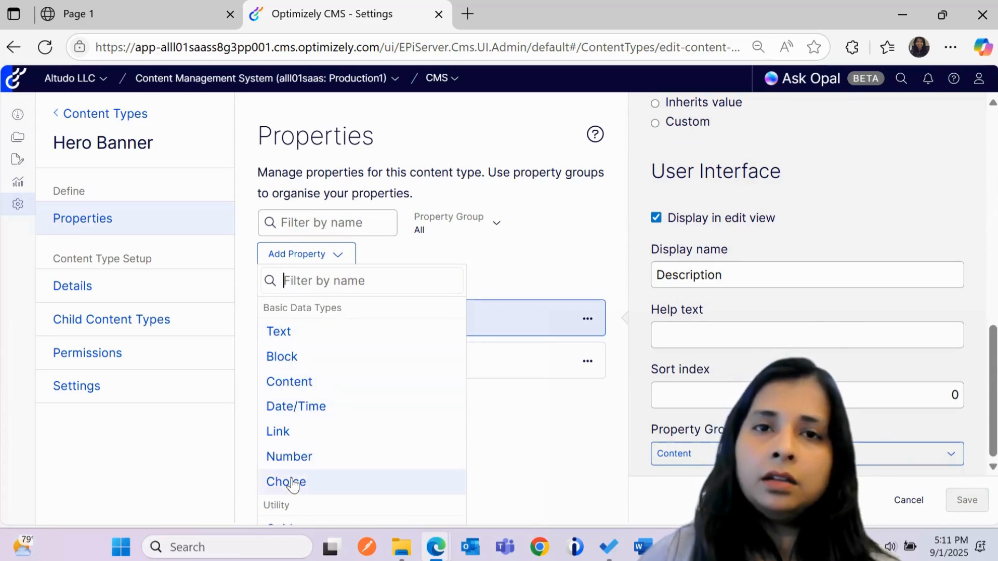
Step: Add a content property named YTImage to the Hero Banner block, using the Content Reference content type
left_click(288, 381)
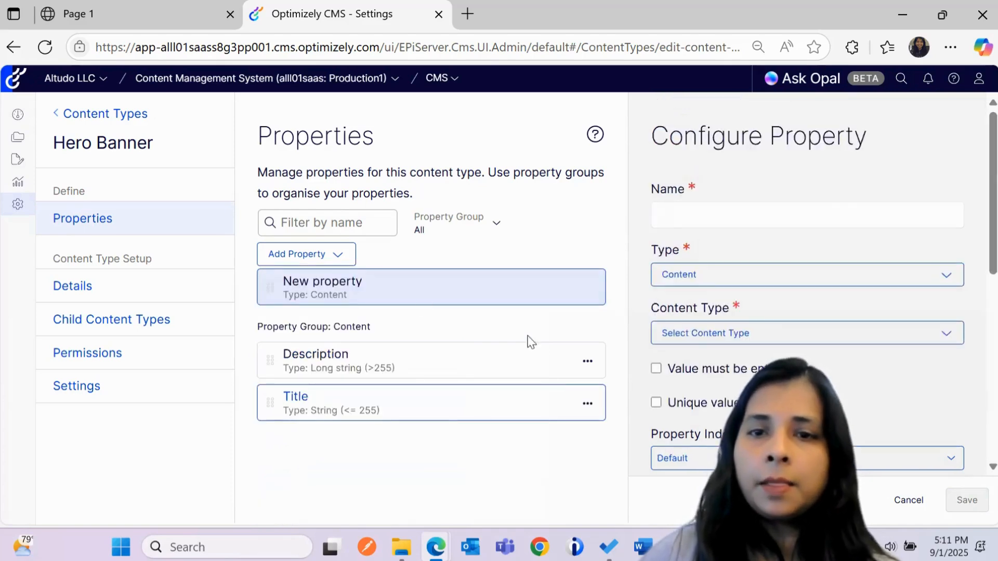
left_click(686, 221)
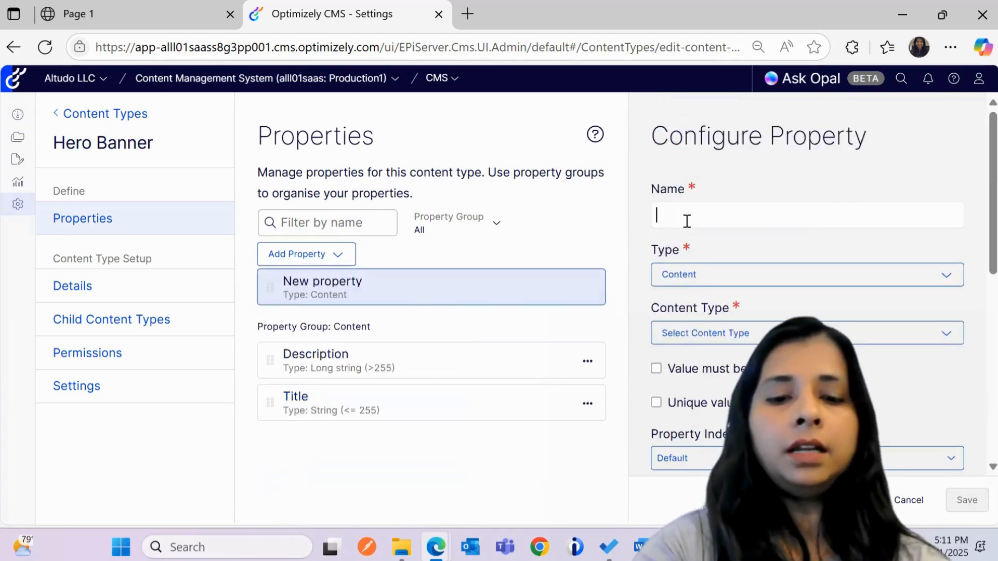
type("YTImage")
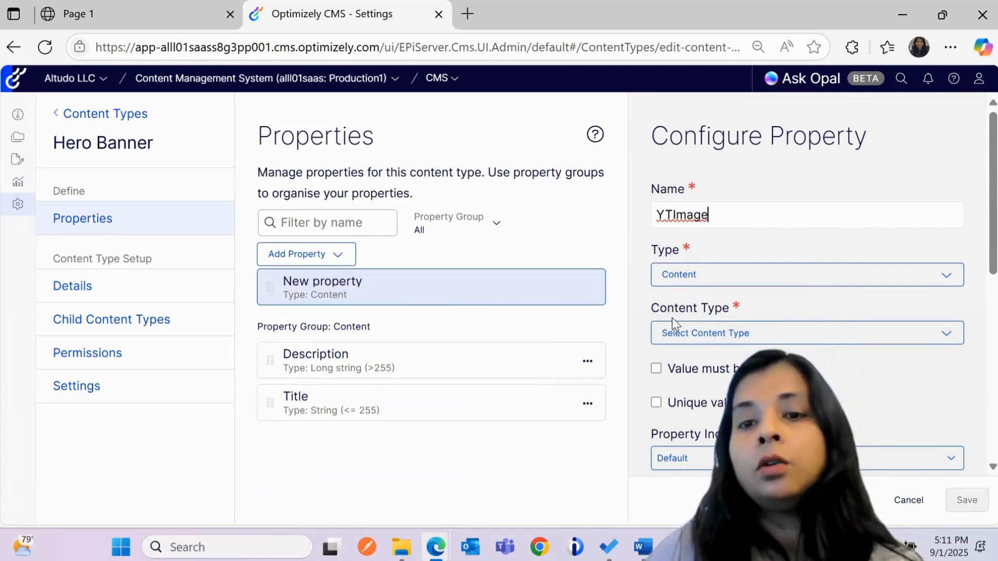
left_click(701, 335)
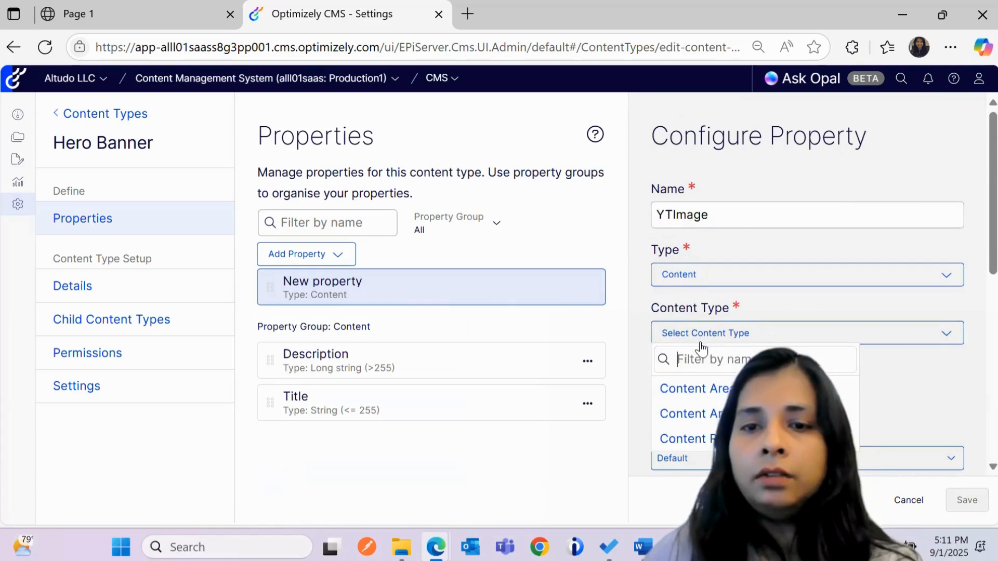
left_click(711, 439)
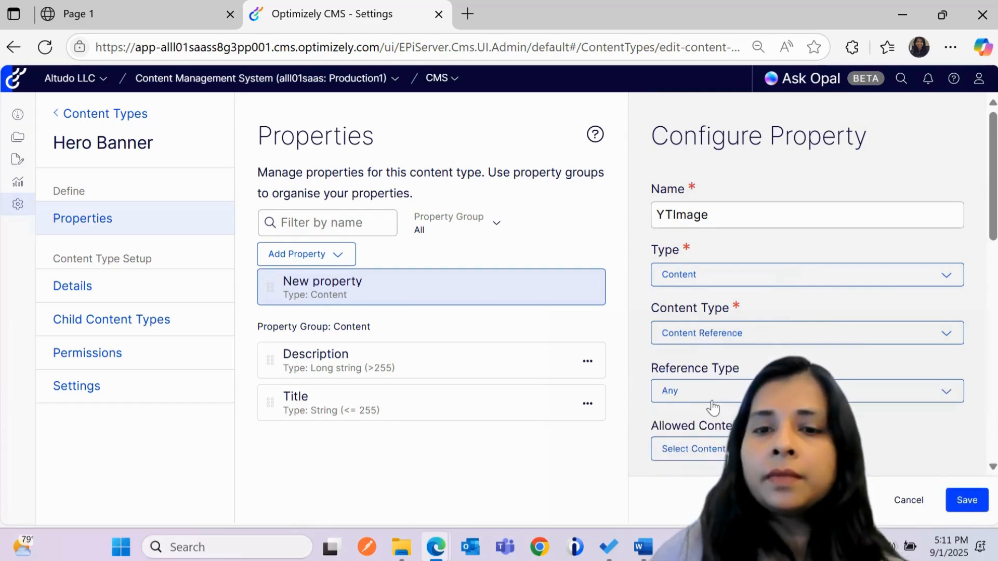
Step: Examine the YTImage property's reference type, allowed content types and restricted content types options
scroll(709, 415, "down", 3)
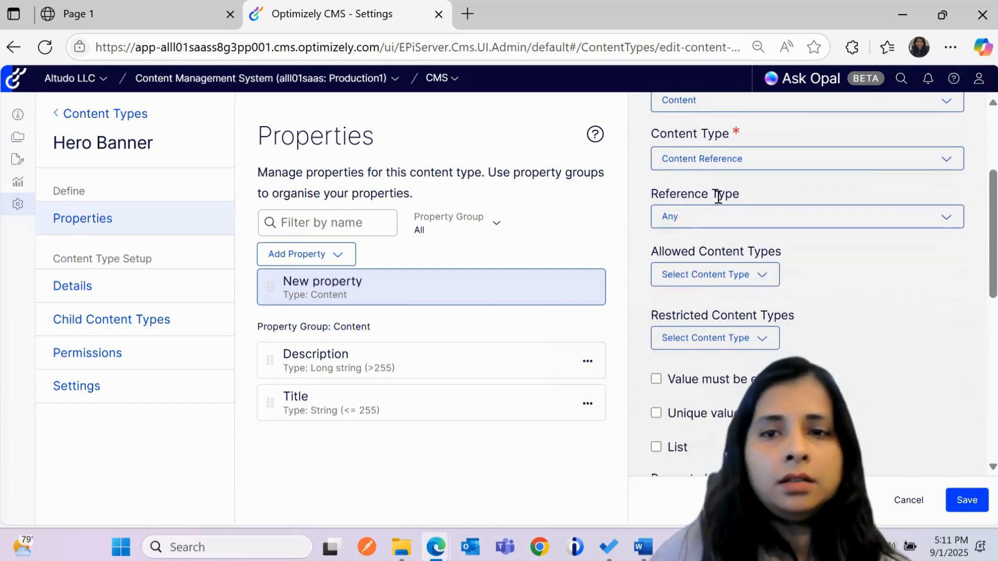
left_click(680, 222)
left_click(685, 225)
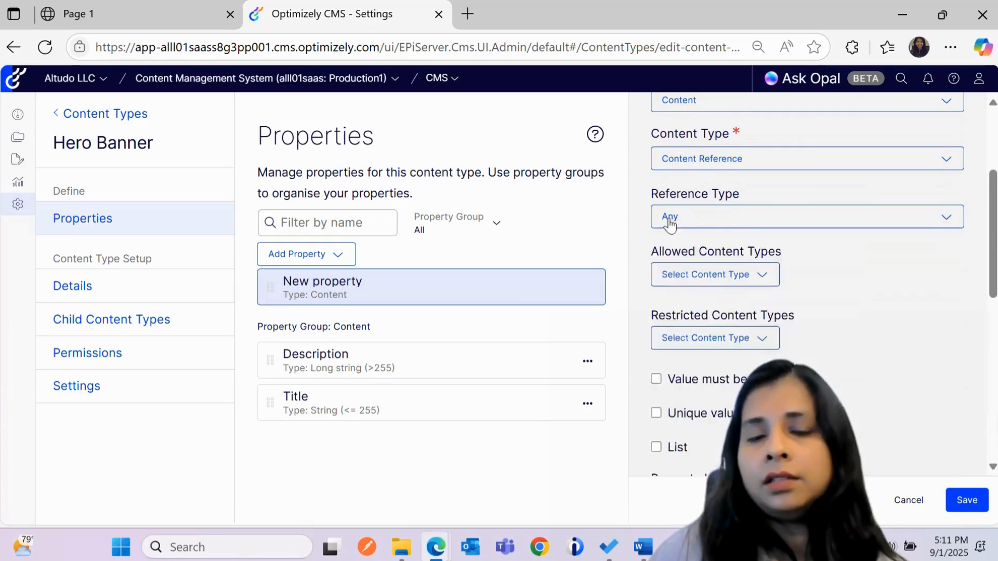
scroll(806, 286, "down", 3)
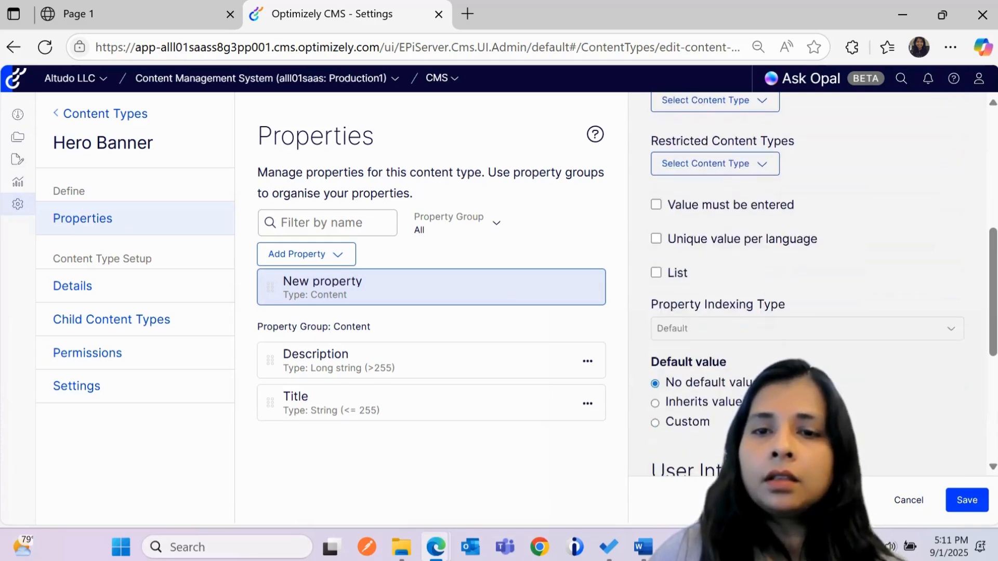
scroll(684, 225, "up", 2)
left_click_drag(646, 163, 809, 166)
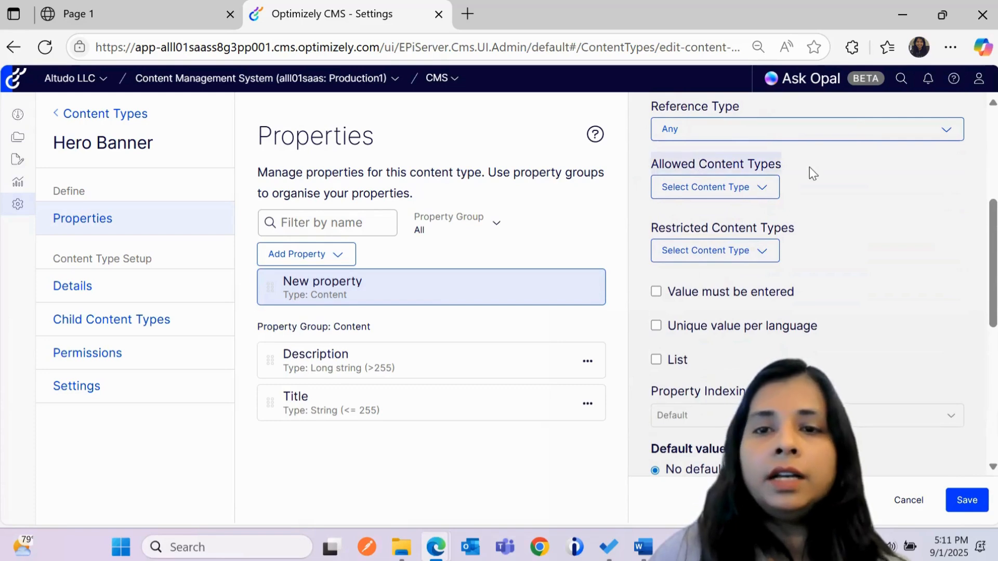
left_click_drag(649, 228, 877, 220)
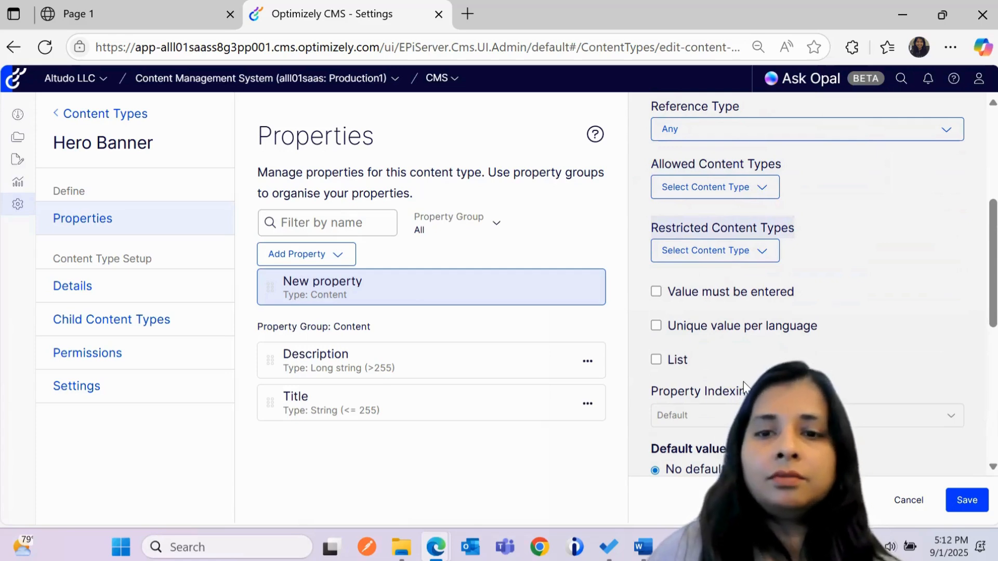
Step: Set the YTImage property's display name to Image and save the property
scroll(743, 385, "down", 2)
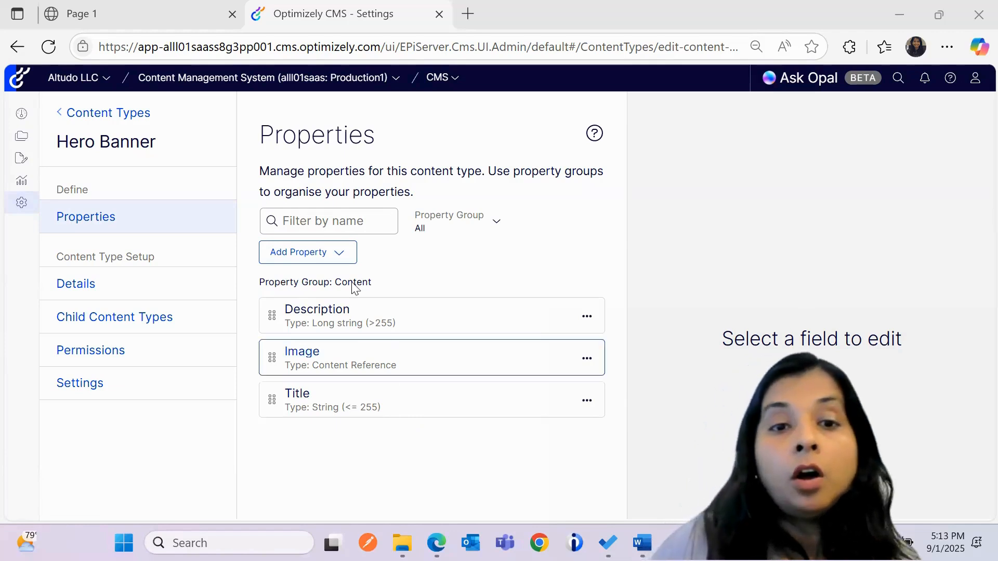
Step: Add a link property named YTLink to the Hero Banner block, using the URL to page/external address link type
left_click(327, 267)
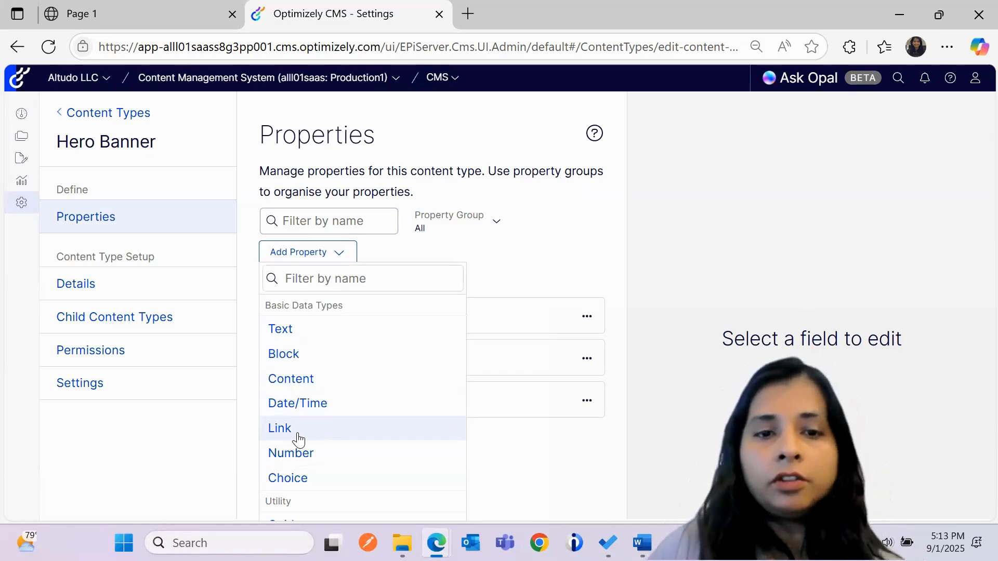
left_click(280, 428)
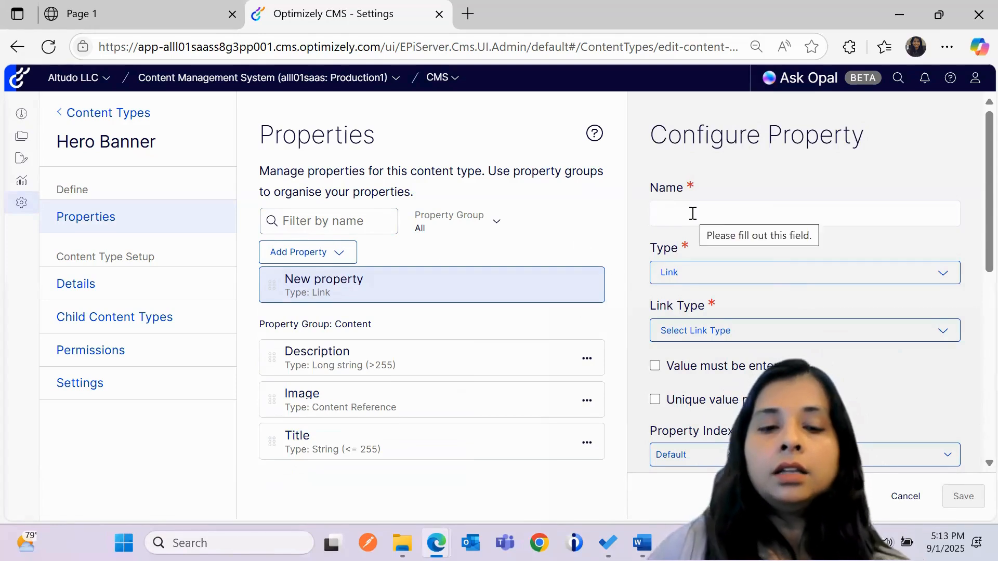
type("YTLink")
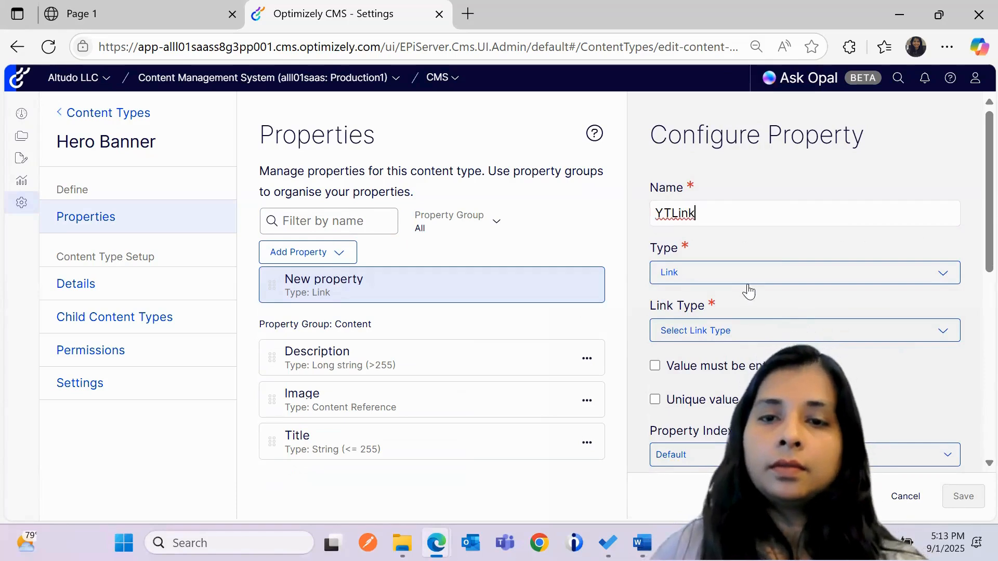
scroll(746, 292, "down", 3)
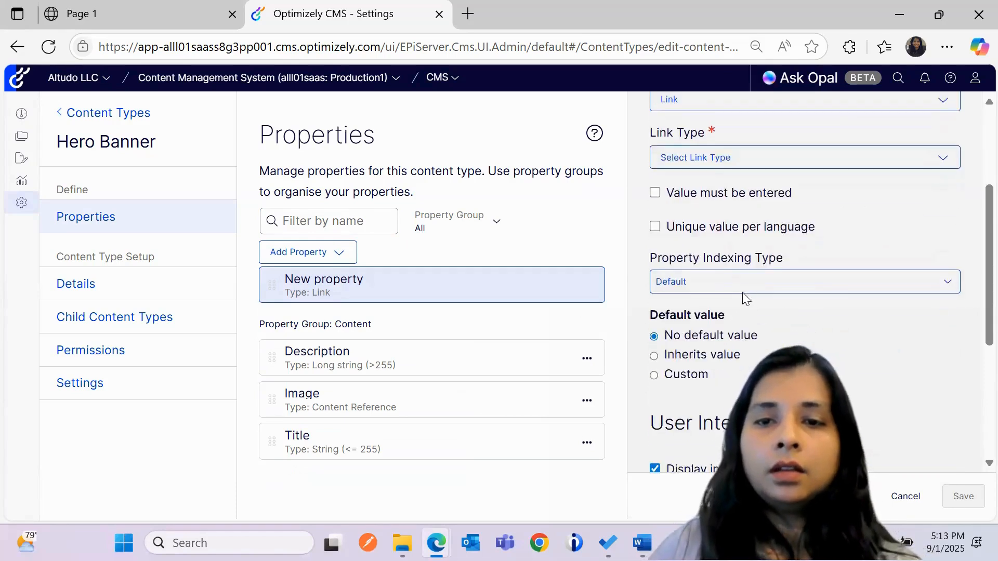
scroll(728, 275, "up", 2)
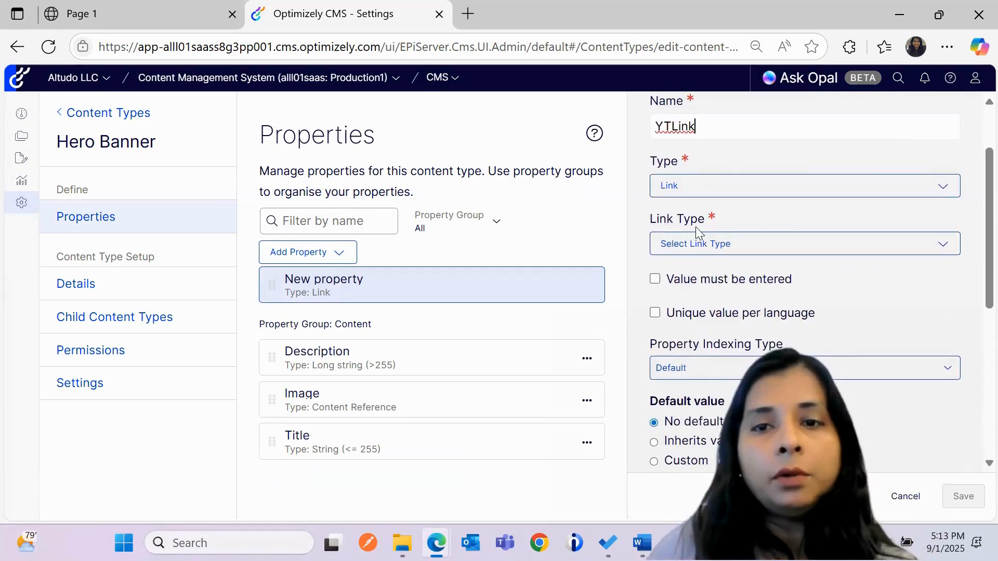
left_click(696, 243)
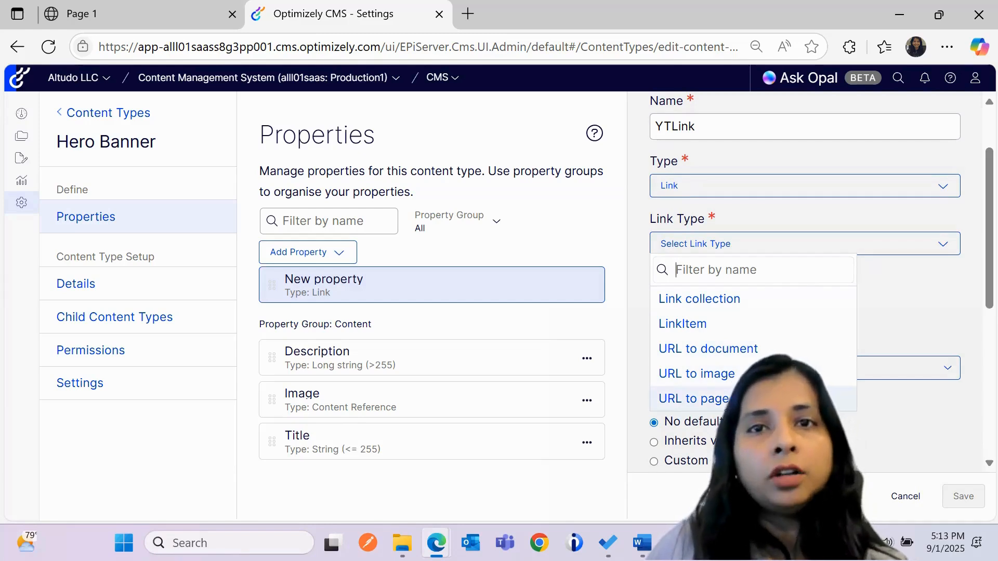
left_click(728, 400)
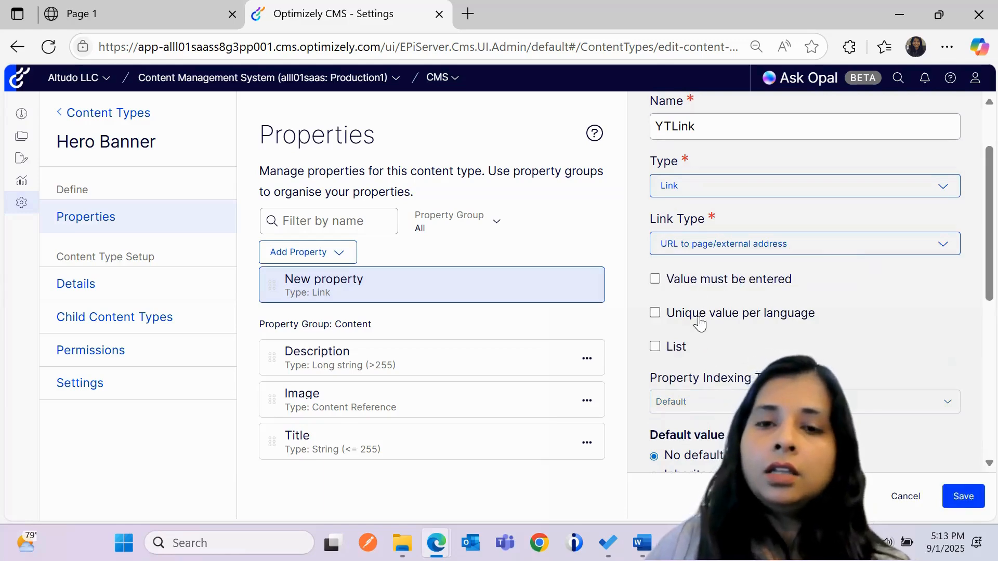
Step: Set the YTLink property's display name to Link and save the property
scroll(697, 379, "down", 3)
scroll(697, 381, "down", 3)
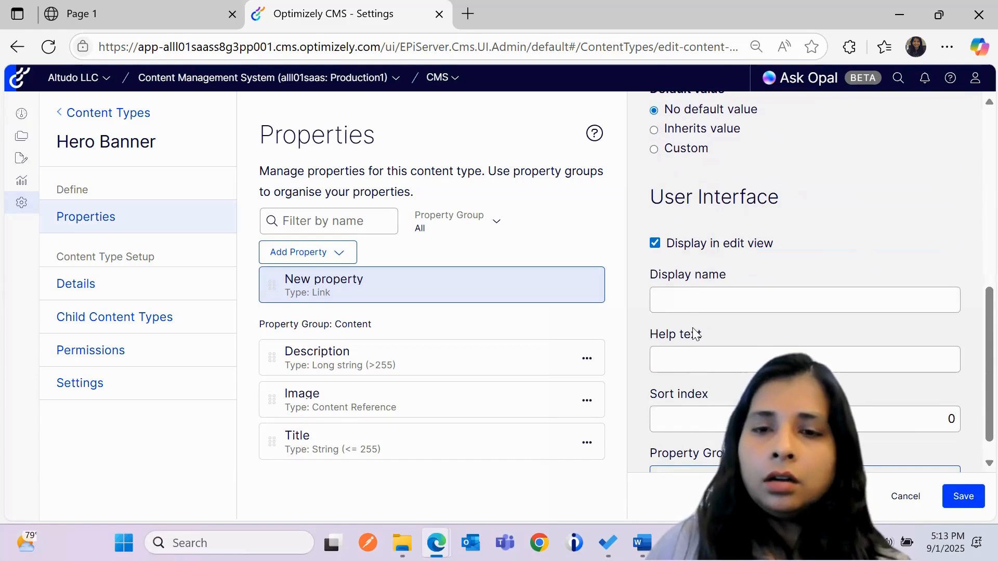
left_click(691, 297)
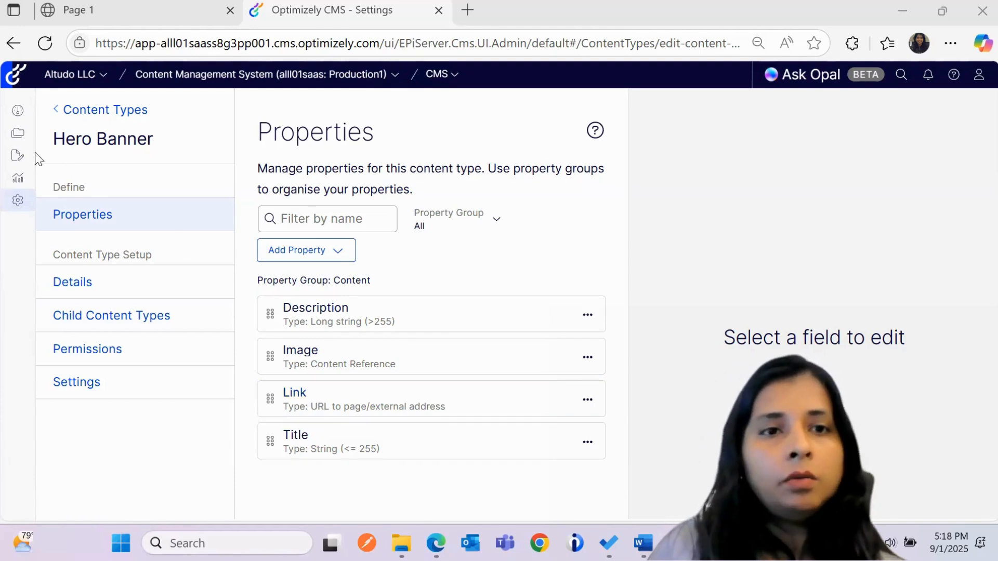
Step: Search the content types for "button" and open the Button block type
left_click(78, 113)
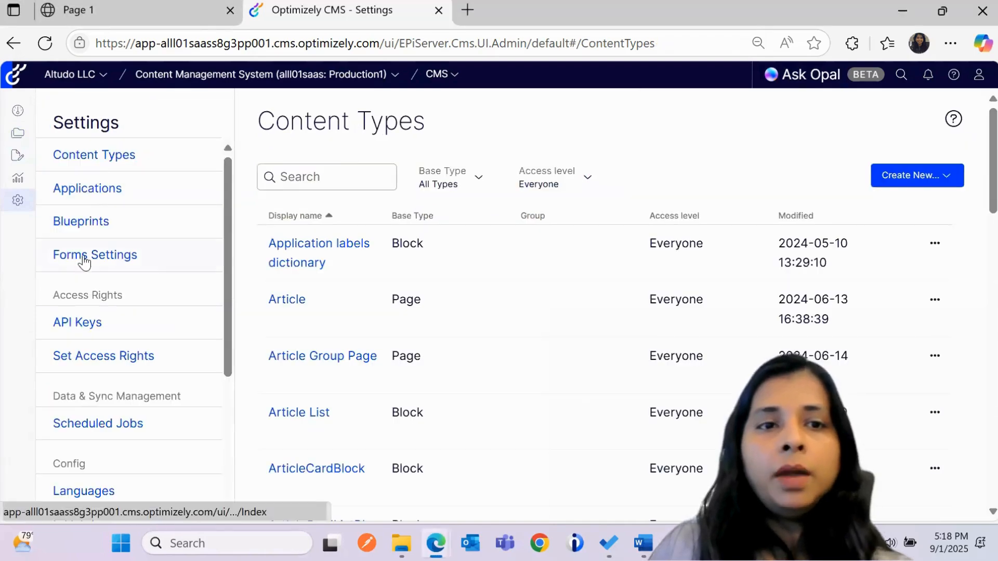
left_click(283, 180)
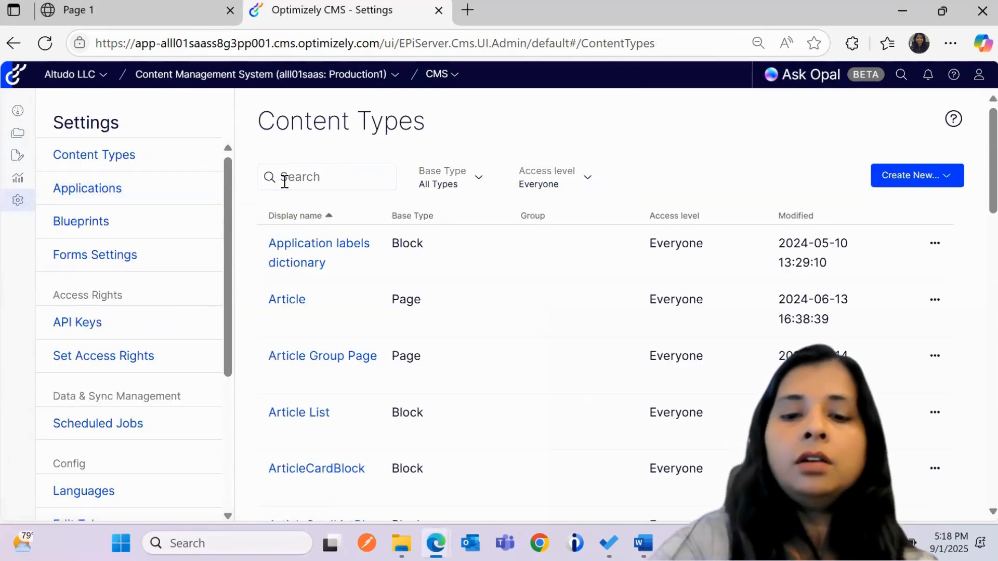
type("button")
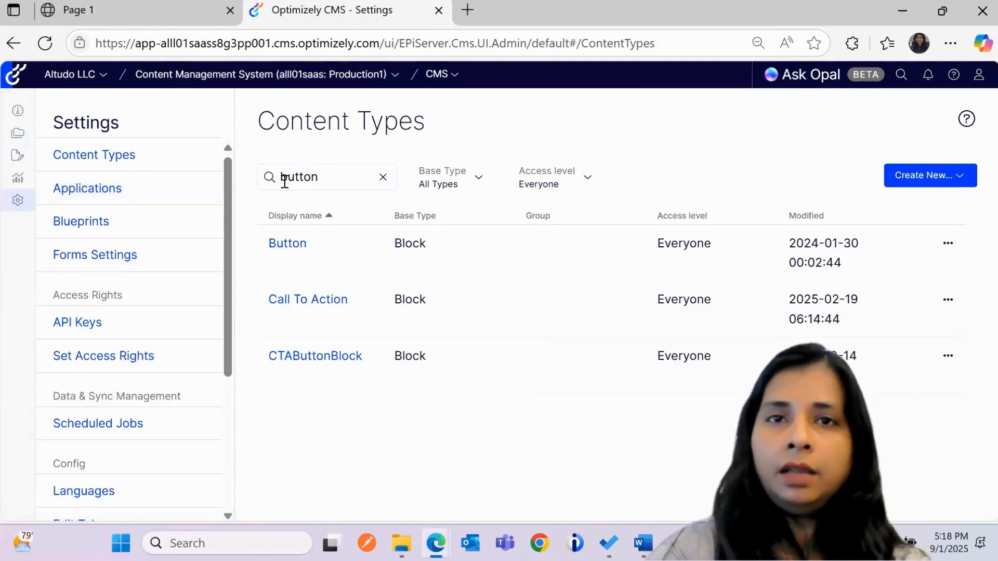
left_click(287, 244)
Step: Examine the Button block's properties, including its text, link, class name and the choices of its Button type drop-down list
scroll(408, 439, "down", 3)
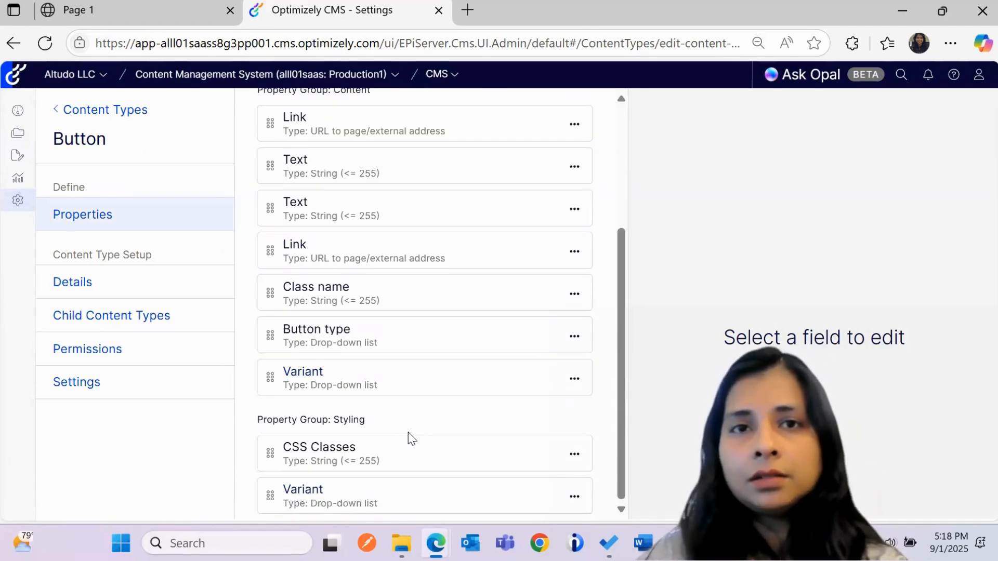
scroll(411, 410, "up", 1)
scroll(414, 399, "up", 1)
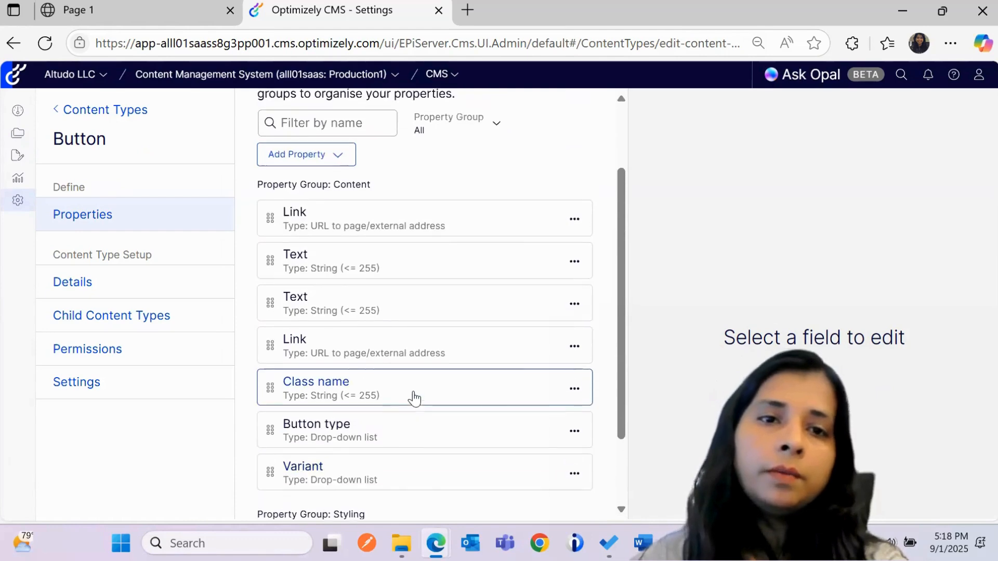
left_click(357, 225)
left_click(341, 315)
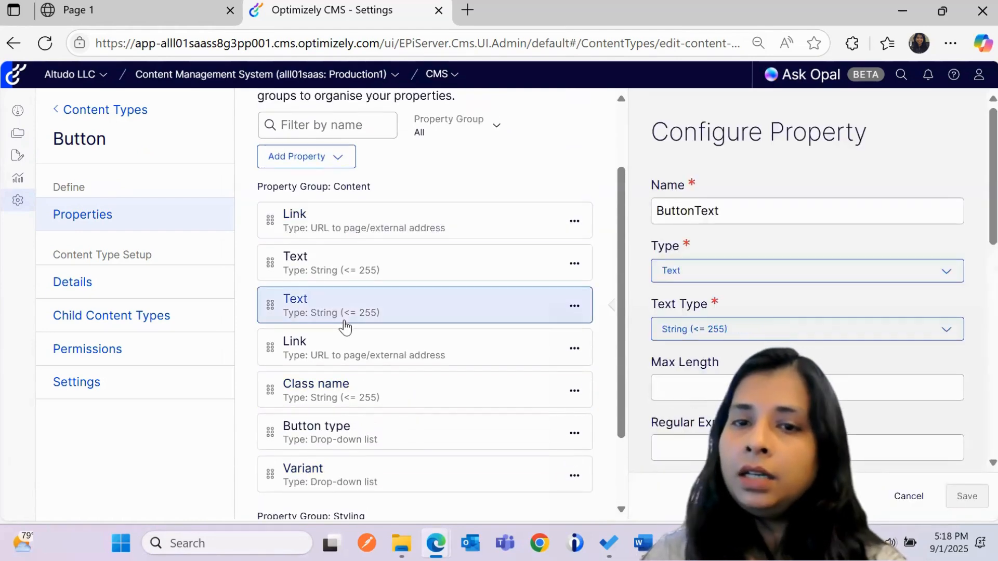
left_click(338, 359)
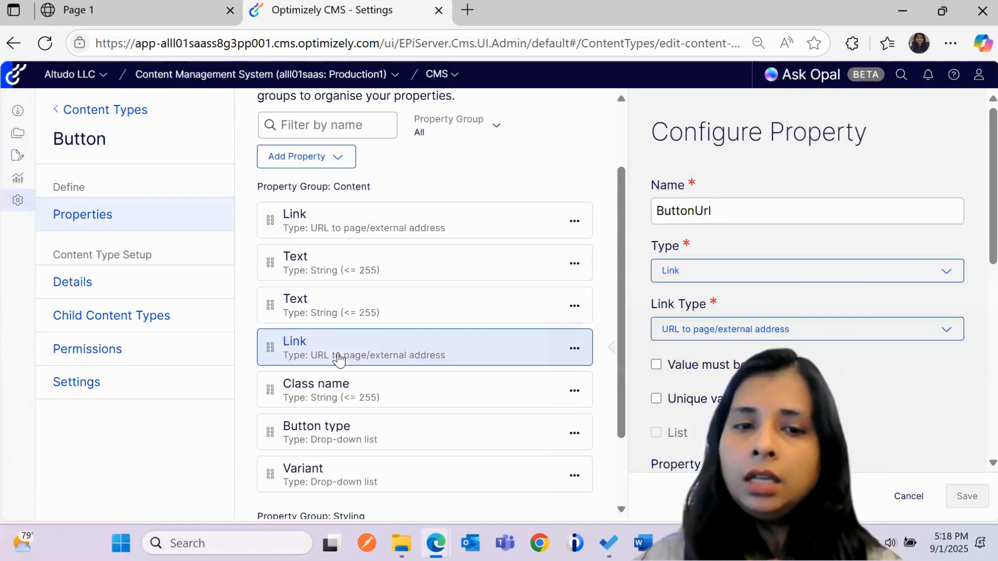
left_click(338, 400)
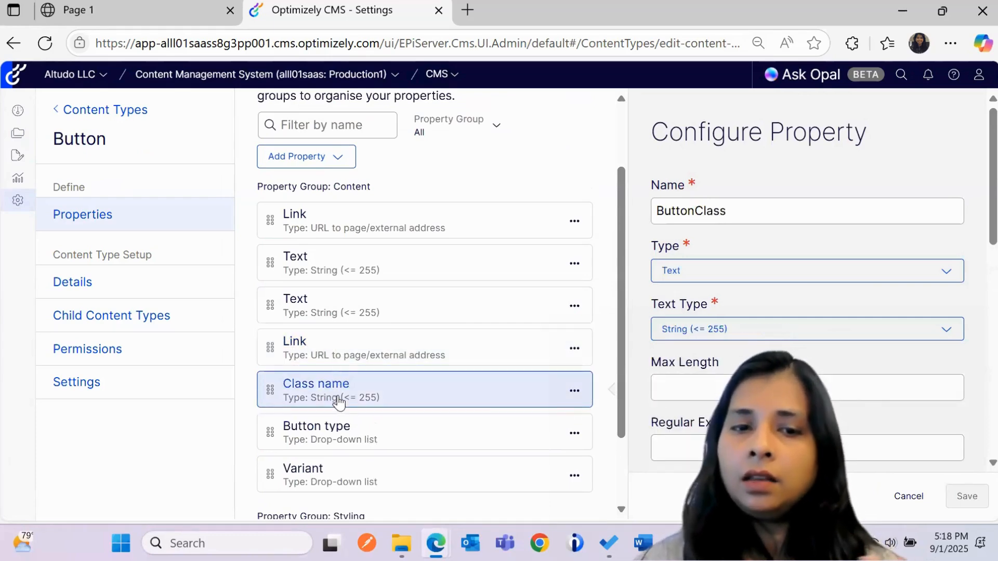
left_click(338, 425)
scroll(805, 365, "down", 2)
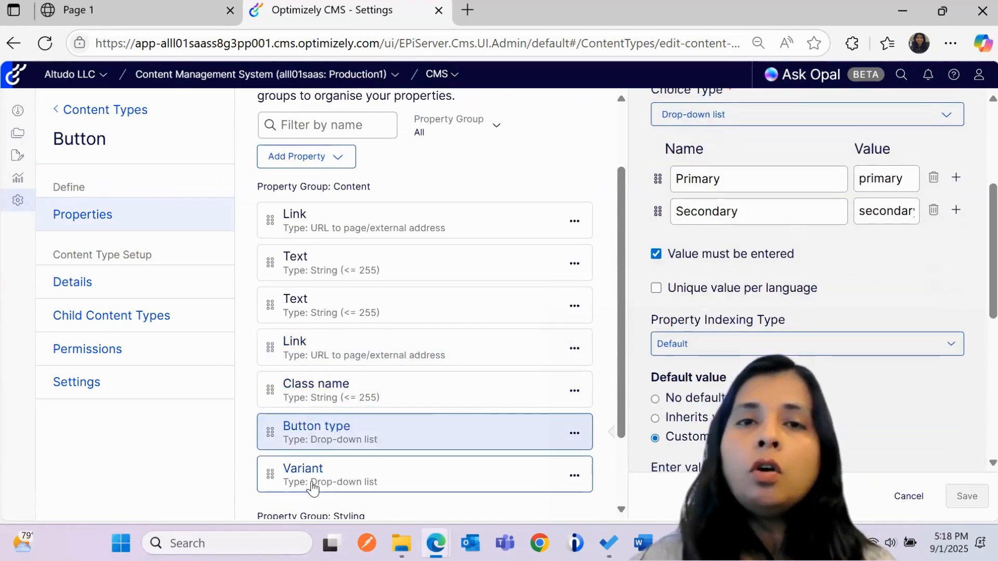
scroll(313, 486, "down", 2)
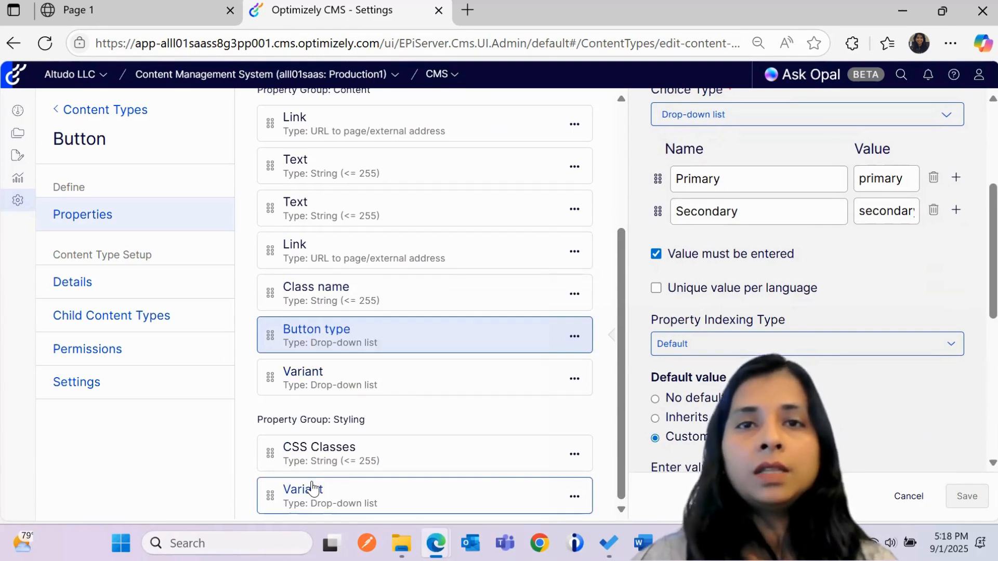
scroll(314, 488, "up", 2)
scroll(314, 488, "up", 2)
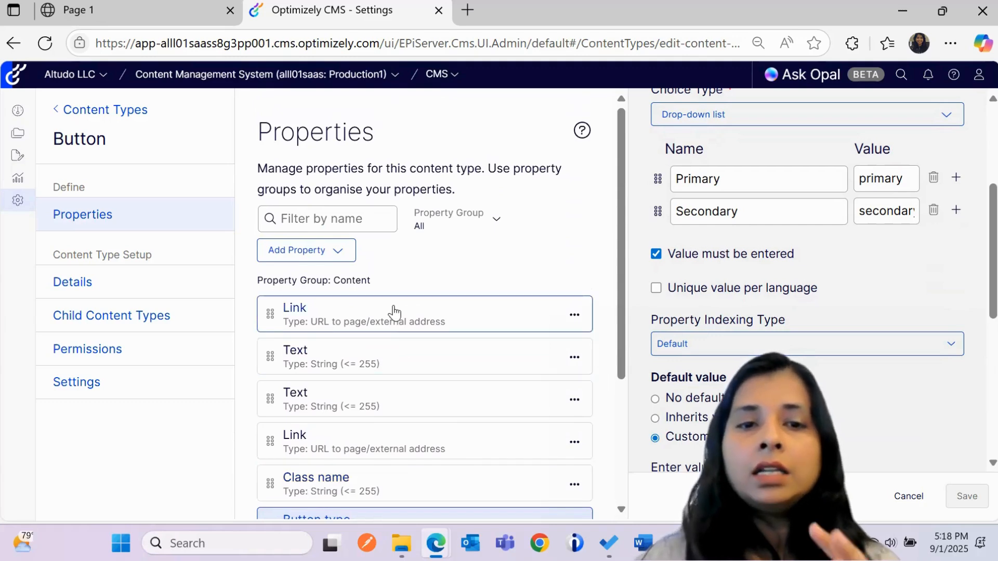
scroll(401, 389, "down", 3)
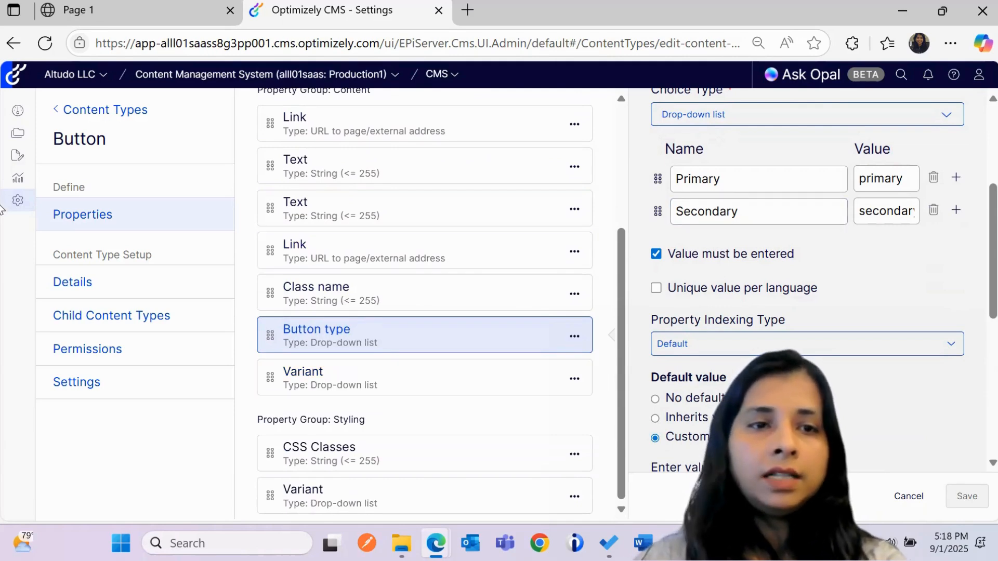
Step: Return to the Hero Banner block type and add a content property named YTCTAButtons with Content Area as its content type
left_click(105, 120)
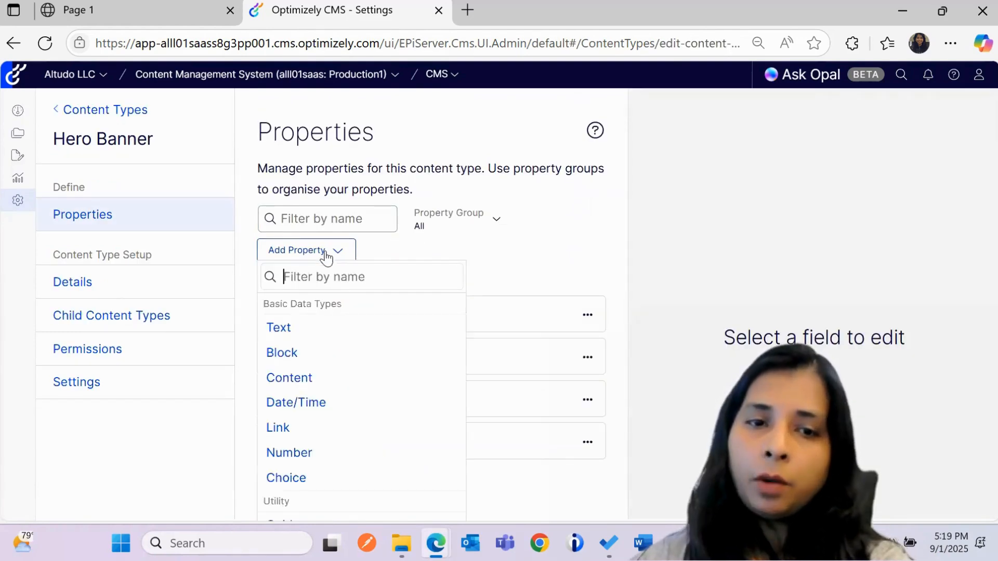
left_click(347, 388)
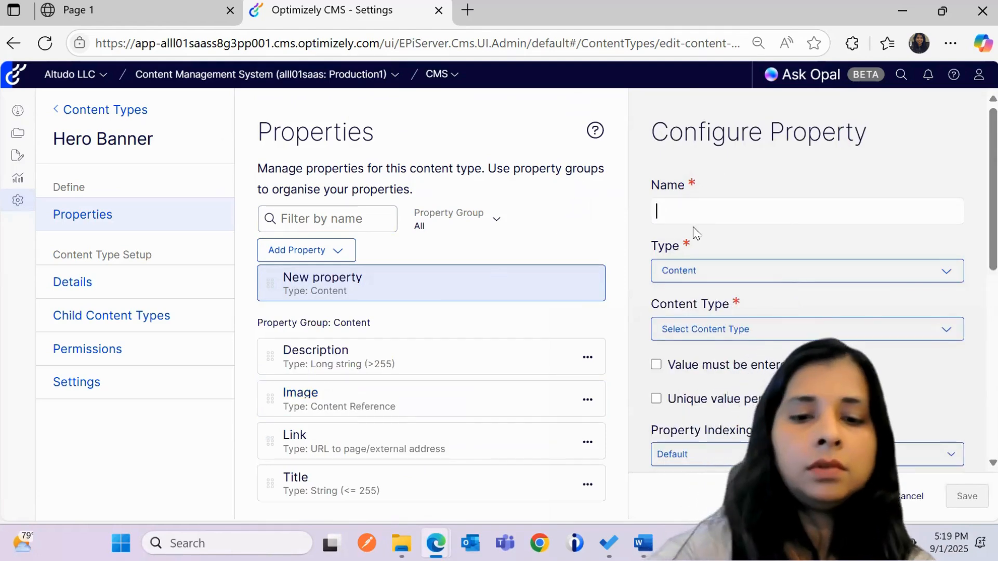
type("YTCTA")
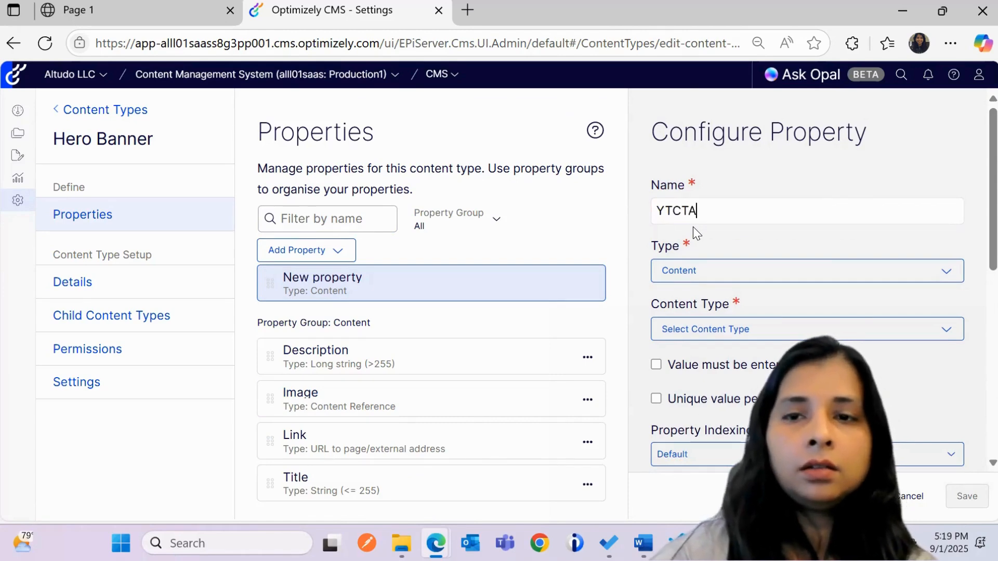
type("Buttons")
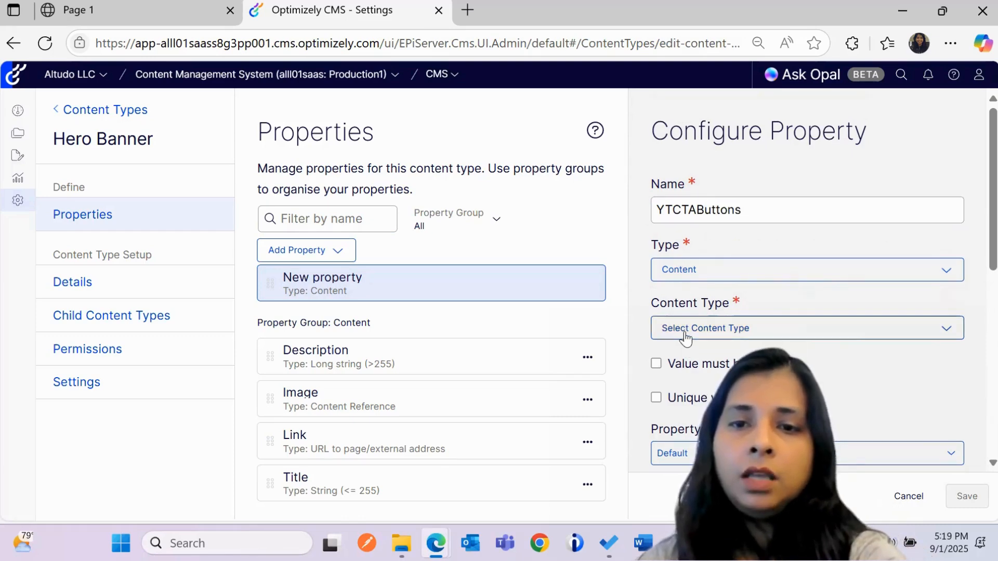
left_click(685, 338)
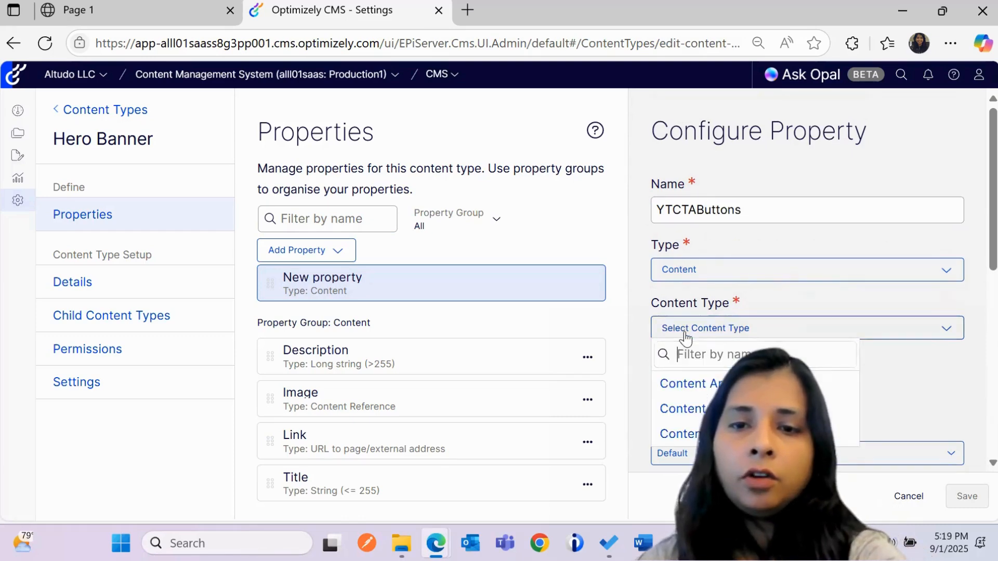
left_click(698, 384)
scroll(698, 385, "down", 2)
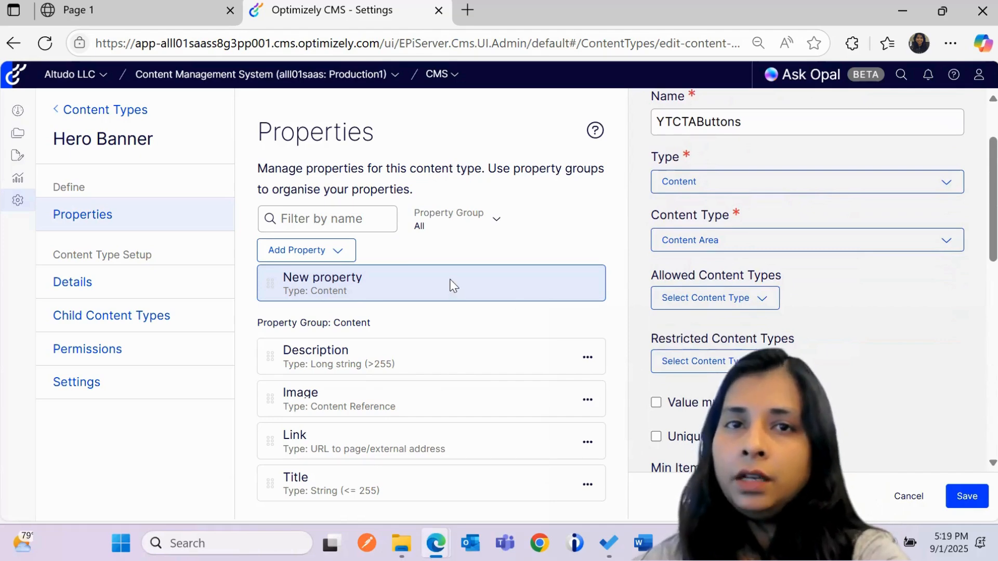
Step: Set Button as the allowed content type for YTCTAButtons and save the property with the display name CTA Button
left_click(696, 303)
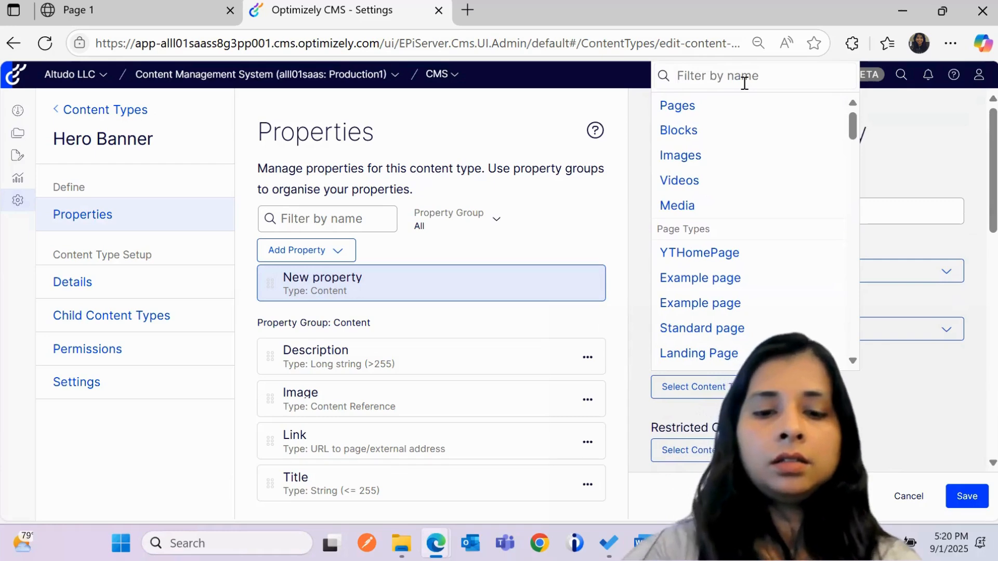
type("butti")
key("BackSpace")
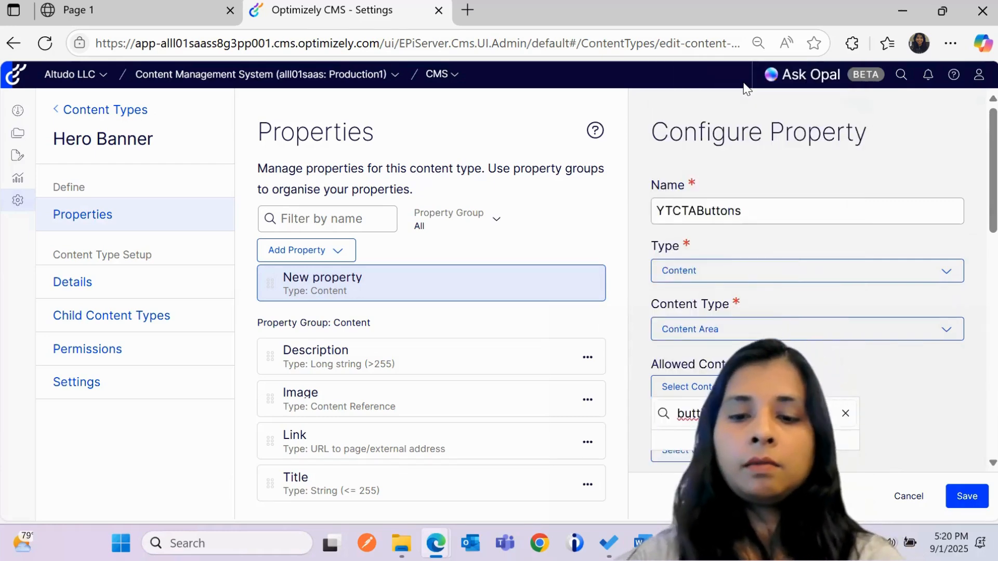
type("on")
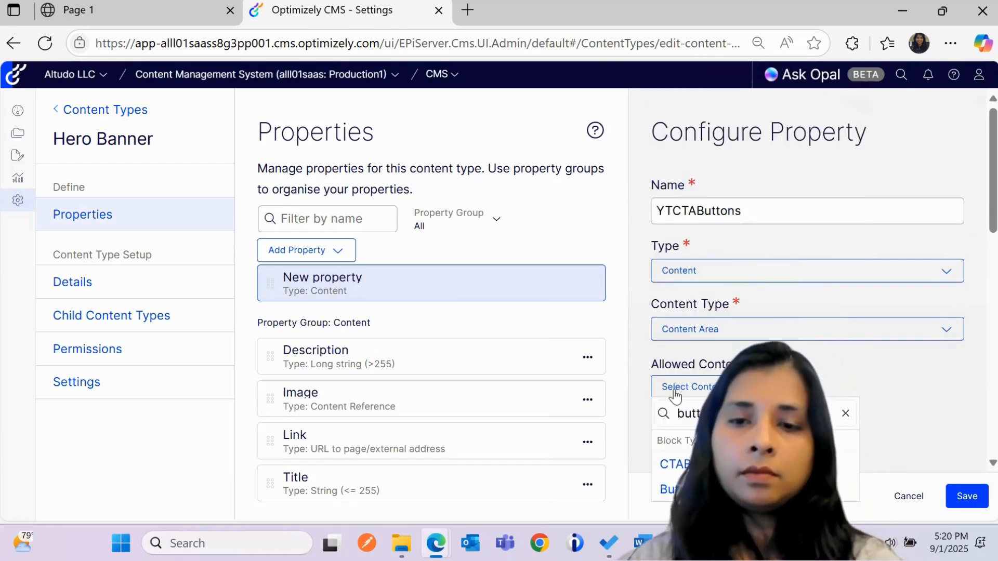
left_click(672, 491)
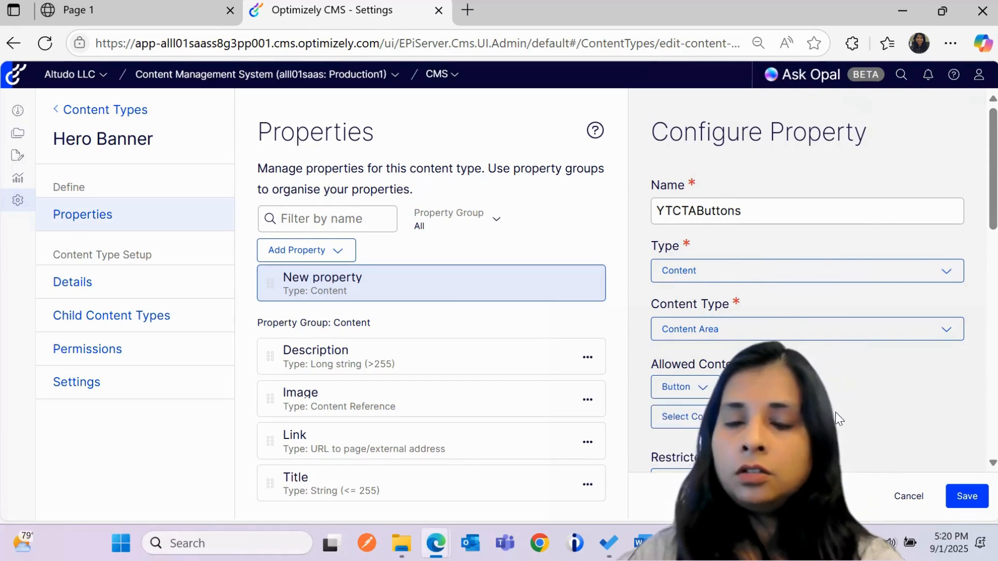
scroll(835, 413, "down", 2)
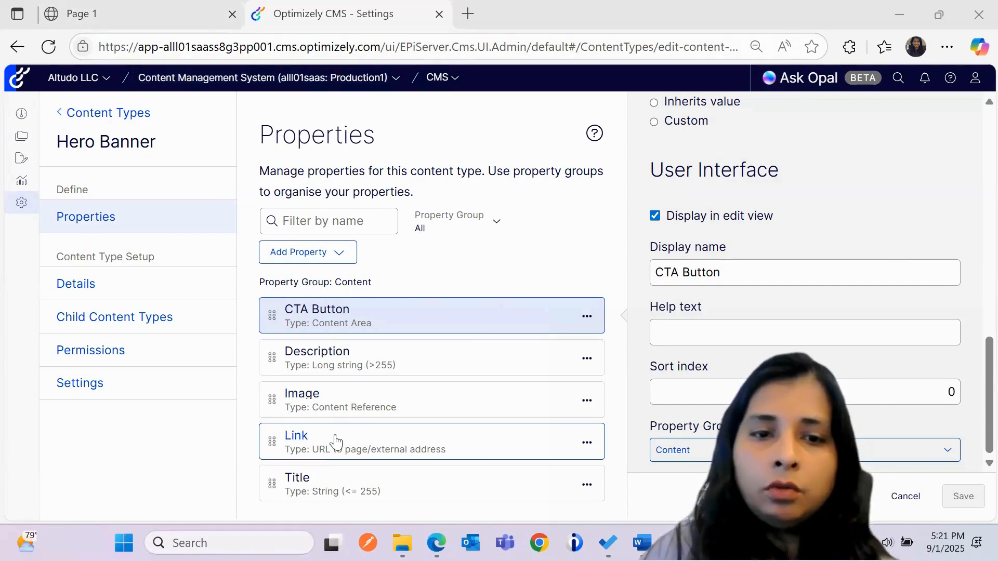
Step: Delete the Link property from the Hero Banner block type
left_click(586, 444)
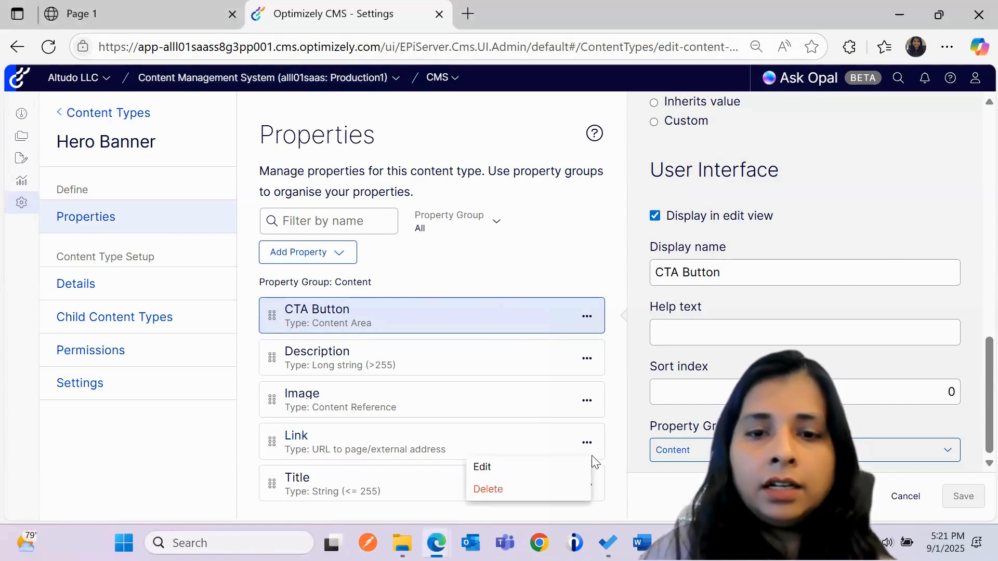
left_click(514, 496)
left_click(591, 351)
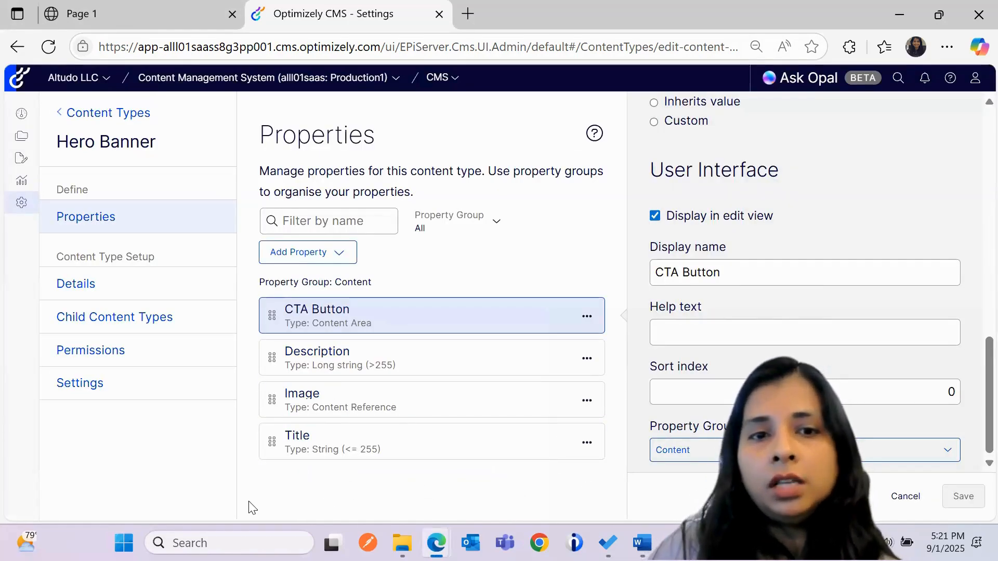
Step: Move the Title property to first place in the Content property group, above CTA Button, and accept the new sort order
left_click_drag(264, 451, 258, 328)
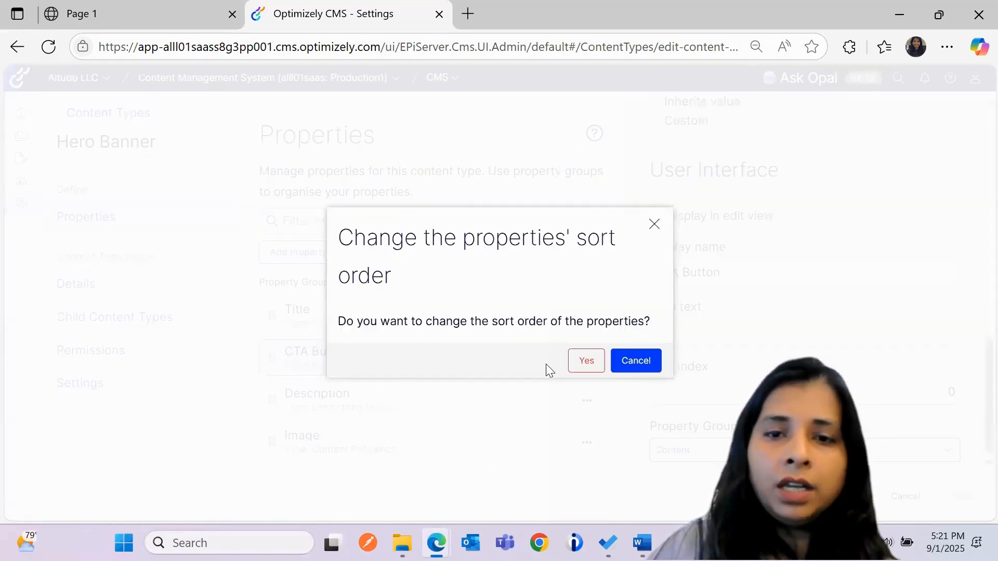
left_click(585, 362)
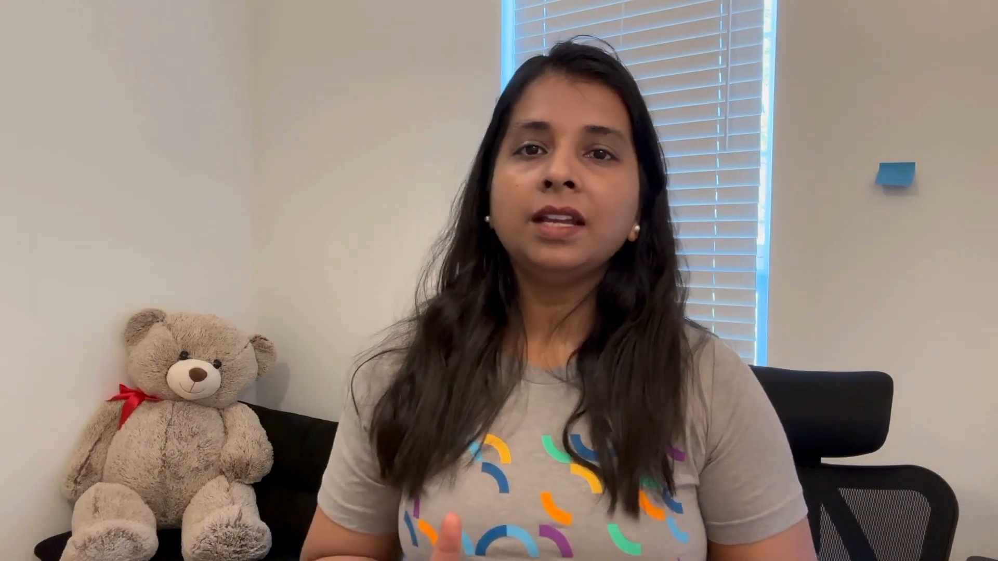